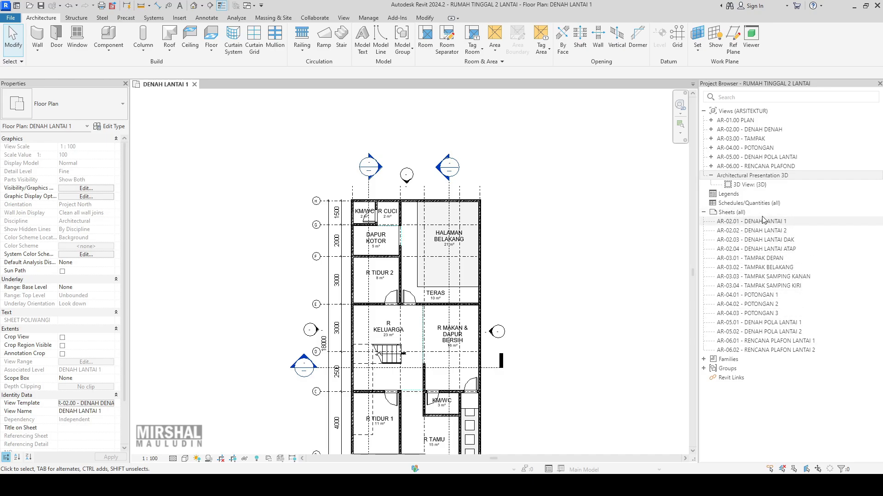
# Collapse the sheet list, expand the AR-02.00 - DENAH DENAH view group and open the DENAH ATAP floor plan
pyautogui.click(704, 213)
pyautogui.click(703, 212)
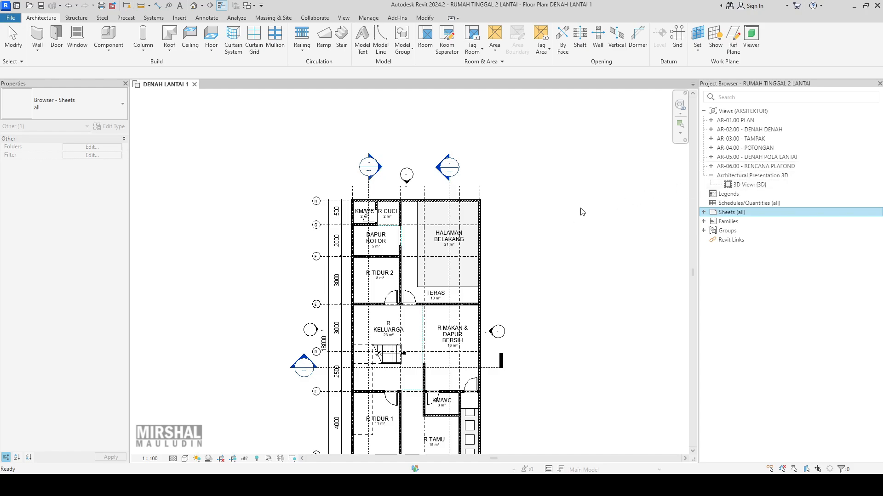
pyautogui.click(711, 129)
pyautogui.doubleClick(773, 138)
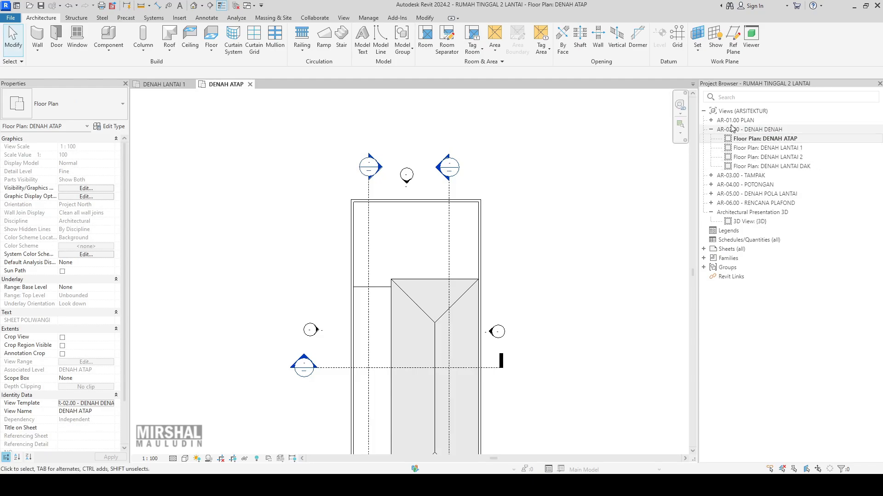
pyautogui.click(760, 148)
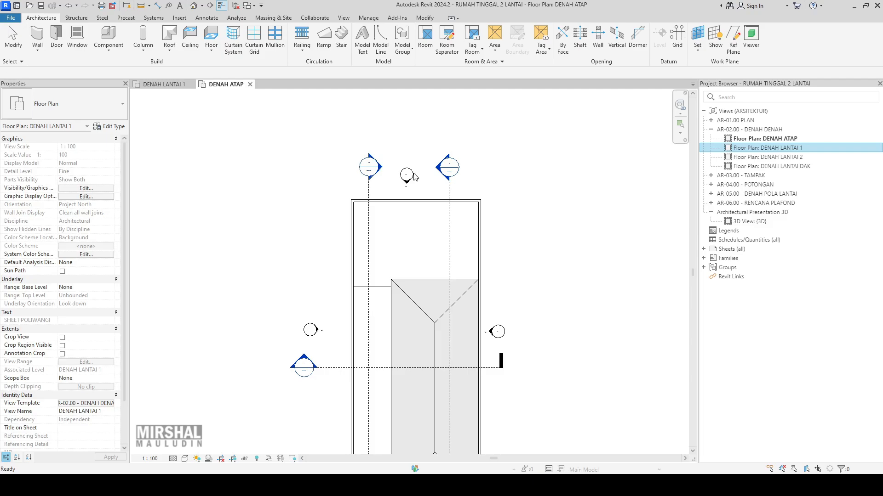
pyautogui.scroll(-2, 390, 176)
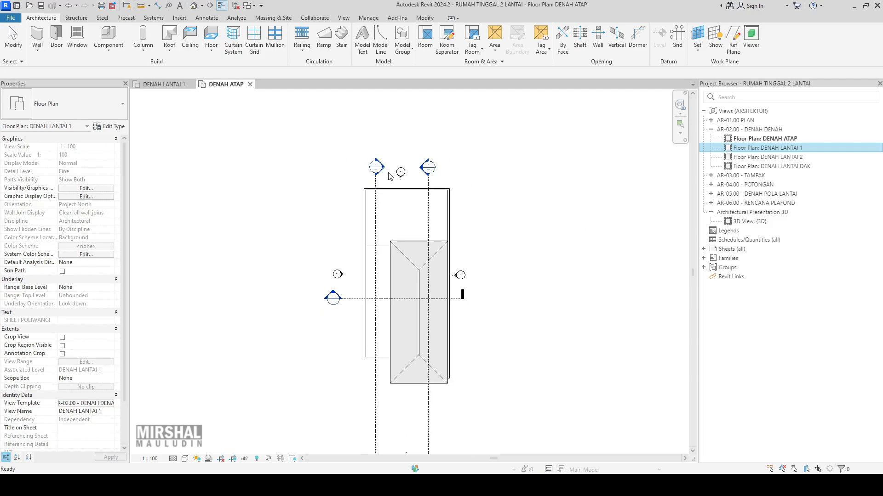
pyautogui.scroll(-1, 391, 177)
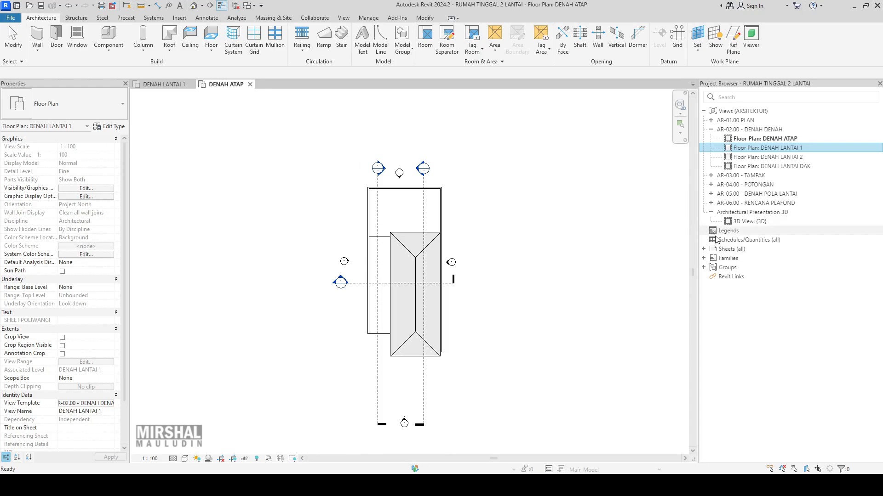
# Expand the sheet list and open sheet AR-02.01 - DENAH LANTAI 1
pyautogui.click(704, 250)
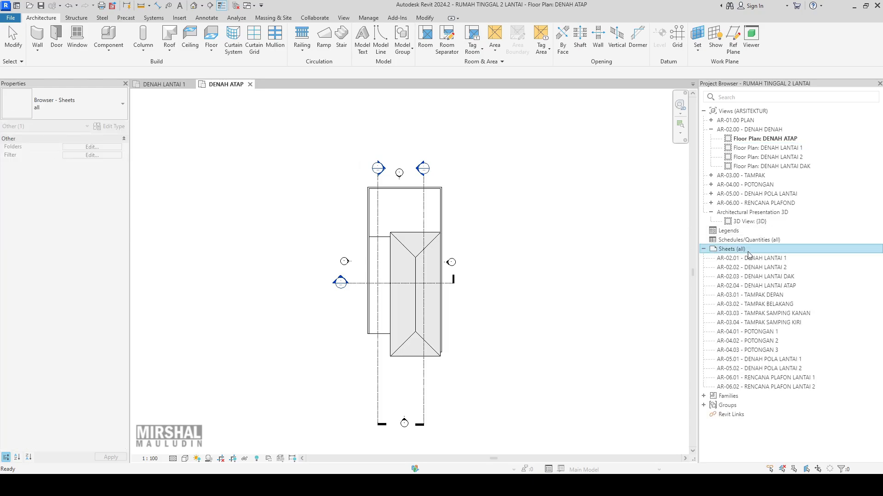
pyautogui.doubleClick(754, 259)
pyautogui.scroll(-1, 527, 242)
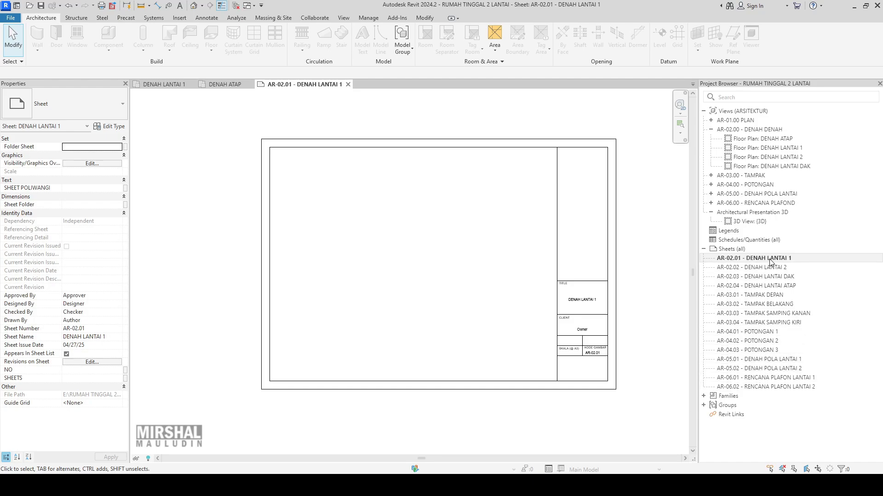
pyautogui.click(779, 387)
pyautogui.rightClick(780, 387)
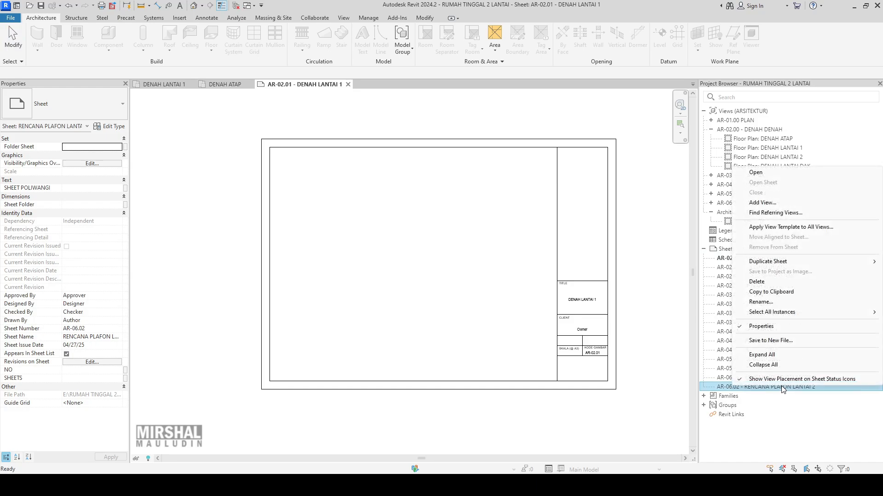
pyautogui.moveTo(794, 263)
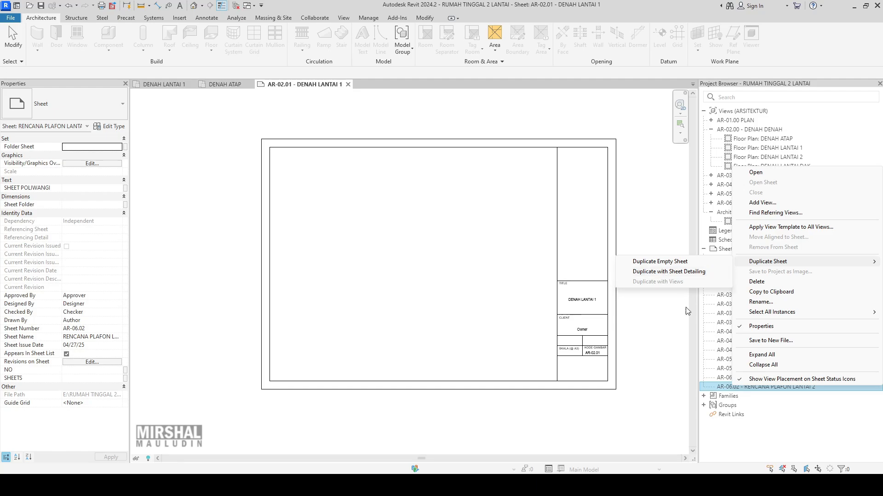
pyautogui.click(665, 273)
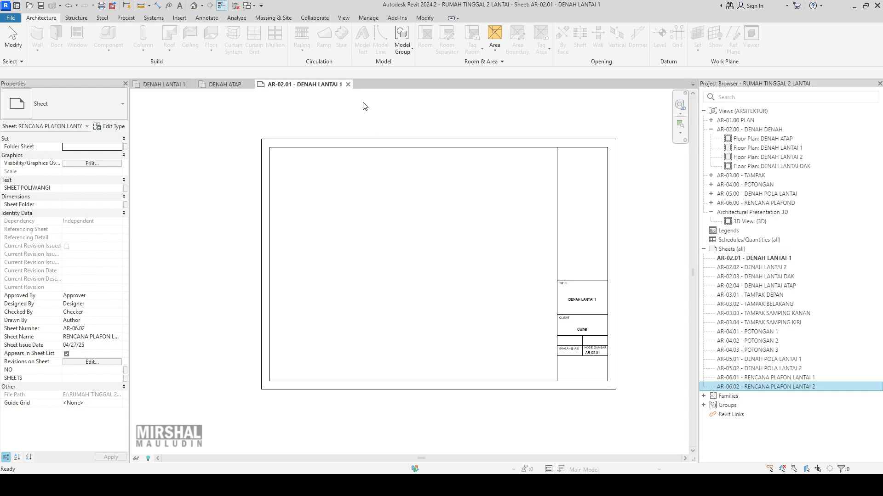
pyautogui.click(343, 18)
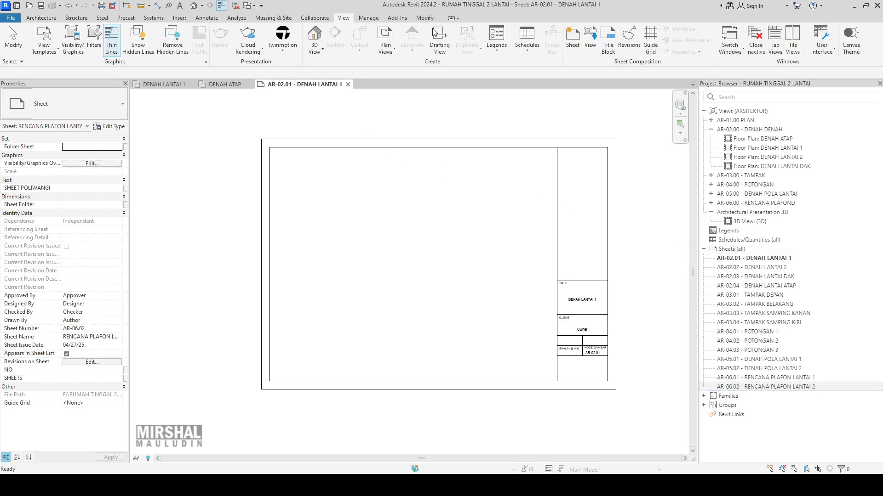
pyautogui.click(573, 37)
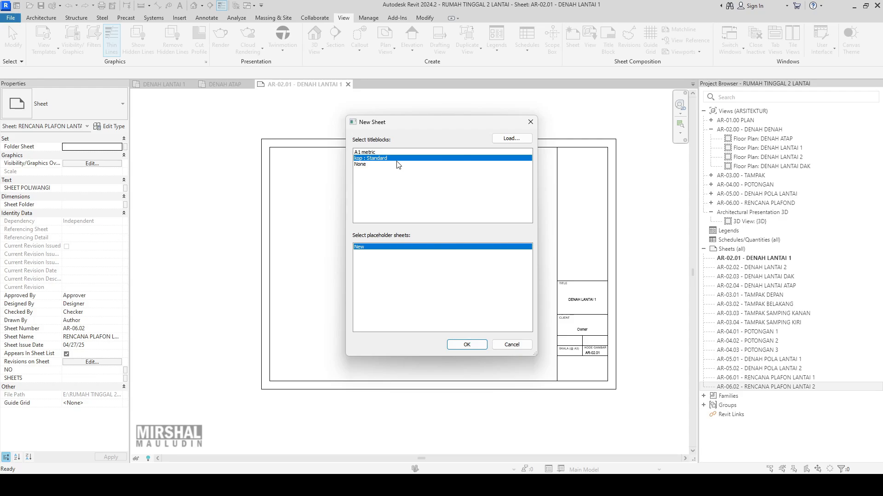
pyautogui.click(366, 163)
pyautogui.click(372, 158)
pyautogui.click(509, 345)
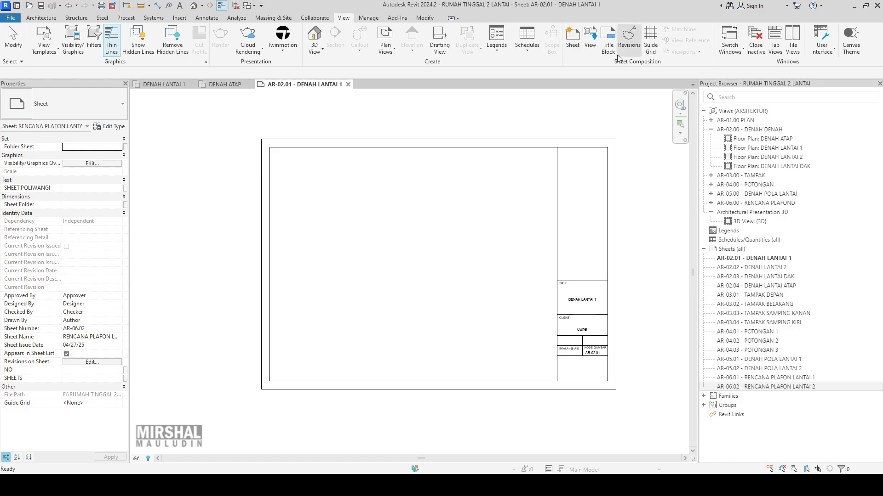
# Place the DENAH LANTAI 1 floor plan view on the sheet and shift its viewport down to fit the drawing within the border
pyautogui.click(590, 45)
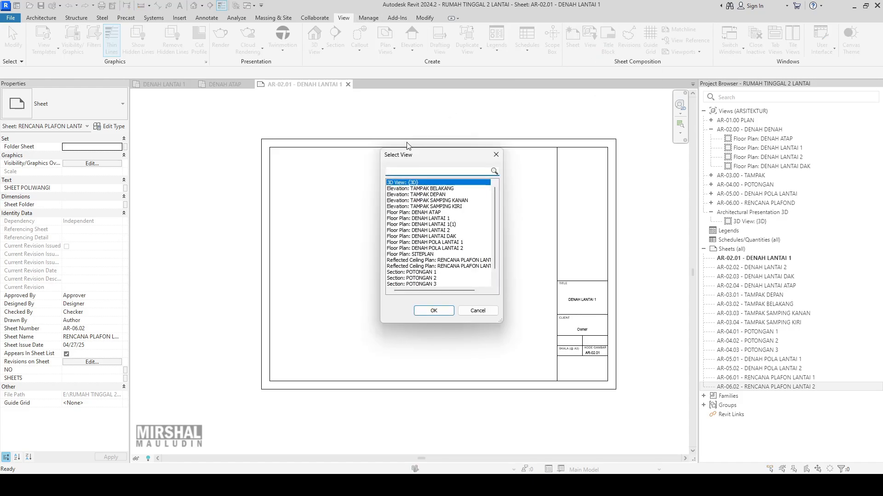
pyautogui.moveTo(425, 156); pyautogui.dragTo(472, 146)
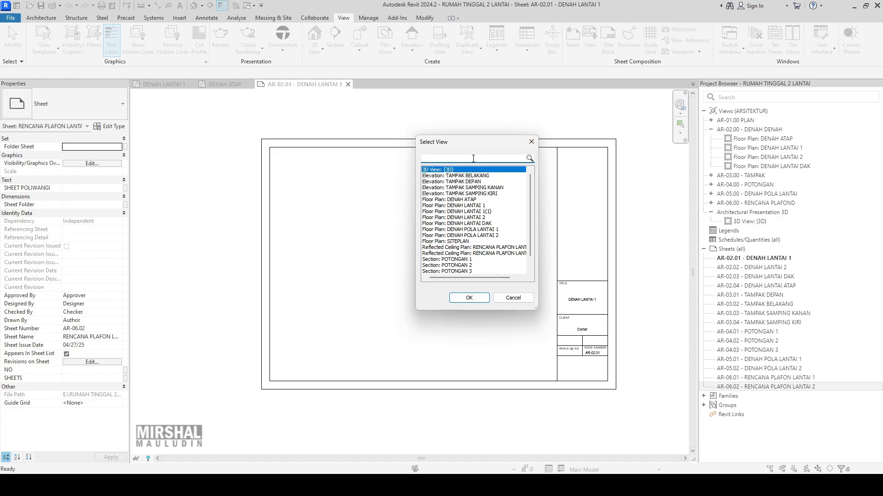
pyautogui.write('DENAH')
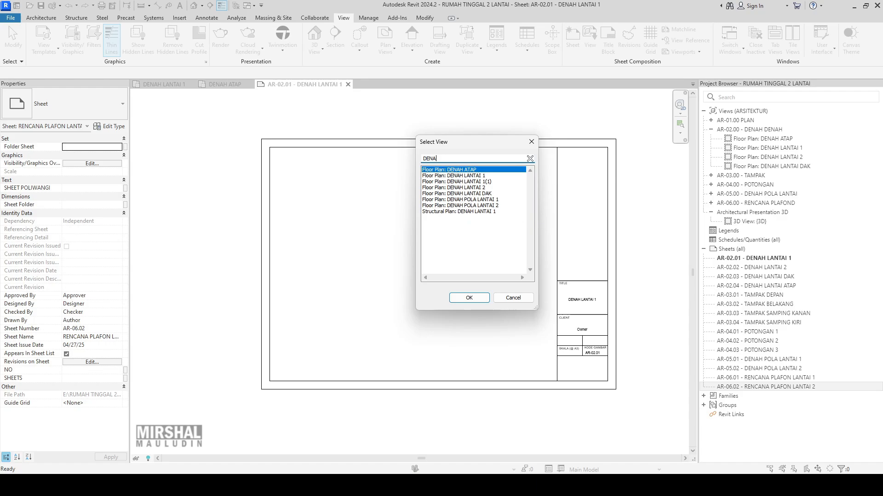
pyautogui.click(488, 176)
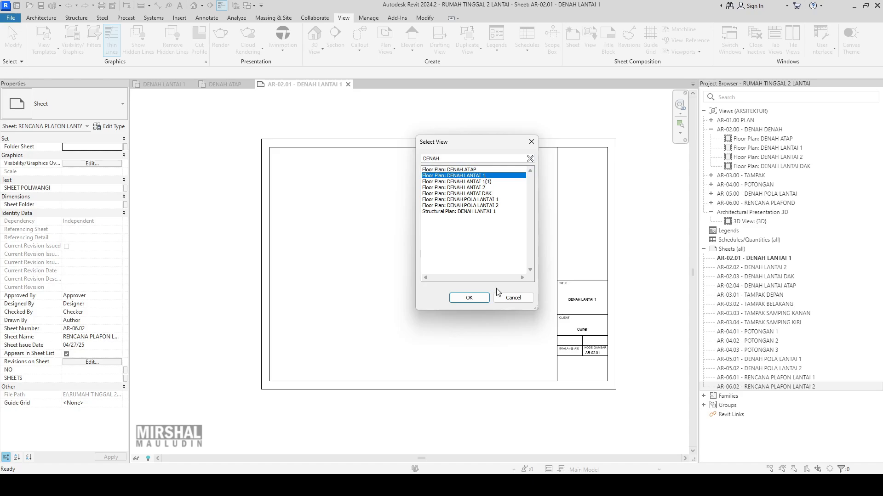
pyautogui.click(469, 298)
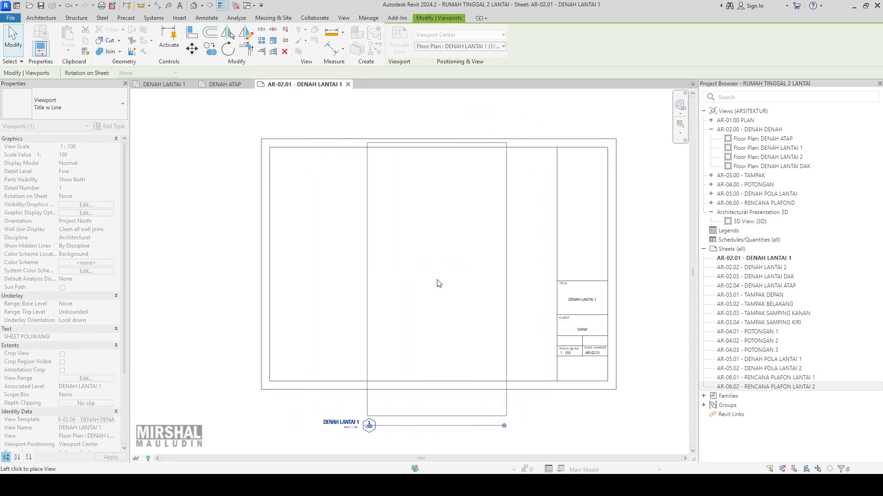
pyautogui.click(421, 259)
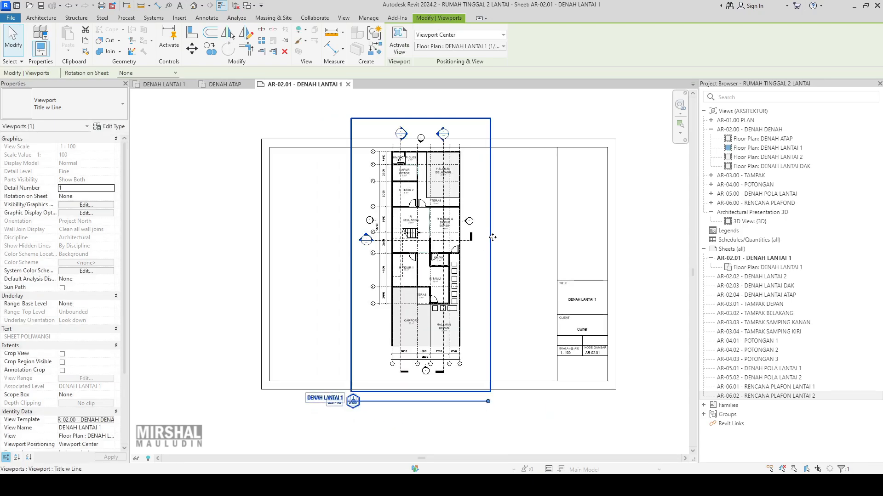
pyautogui.moveTo(490, 213); pyautogui.dragTo(490, 226)
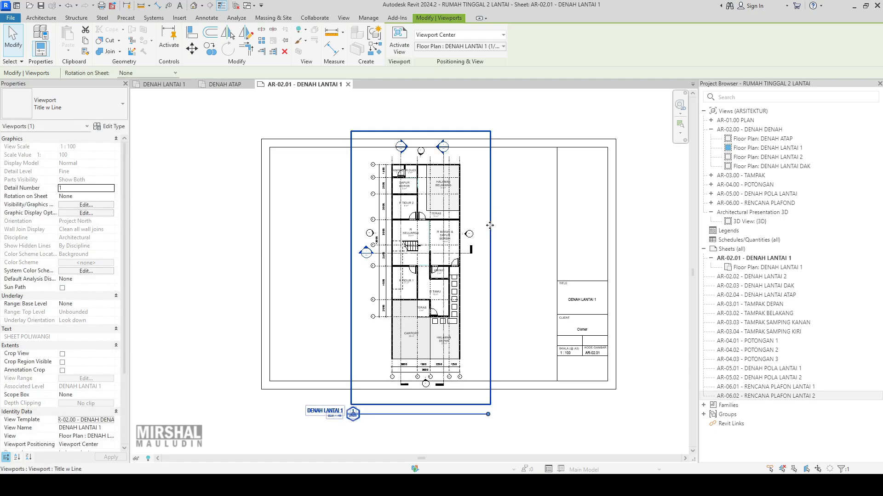
pyautogui.click(535, 236)
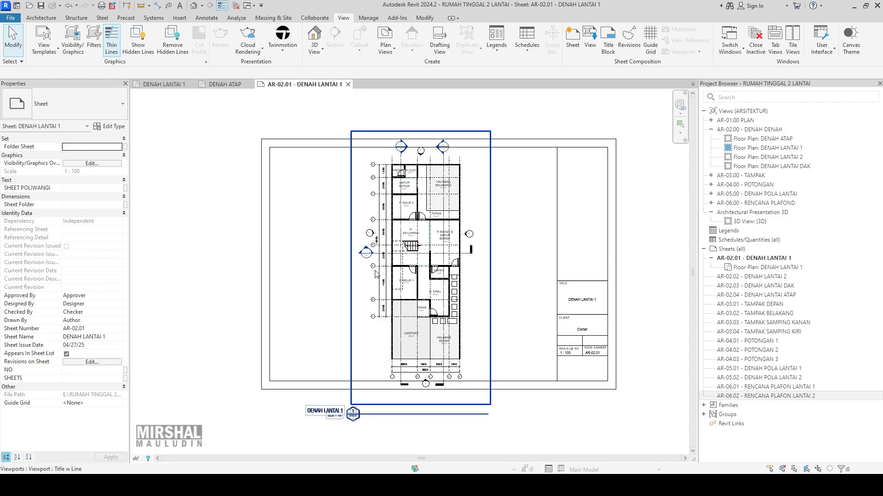
# Inspect the placed plan beside the title block, view the source DENAH LANTAI 1 floor plan, and return to sheet AR-02.01
pyautogui.scroll(2, 580, 359)
pyautogui.scroll(1, 579, 358)
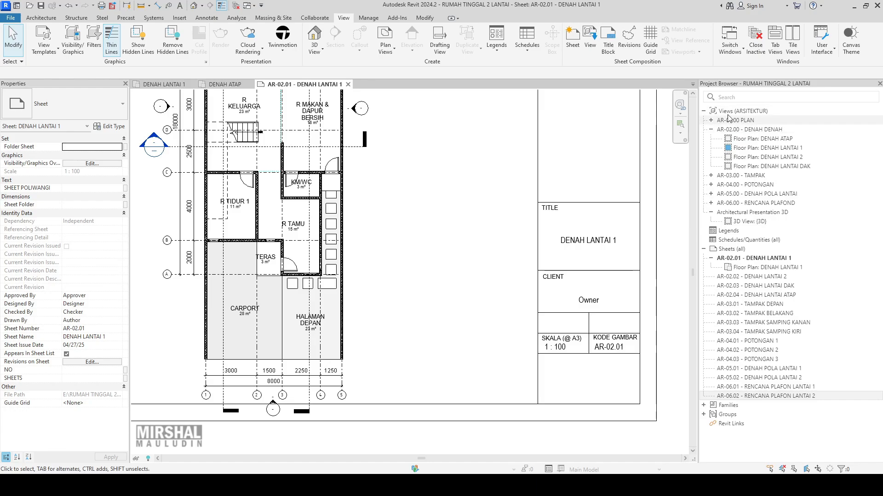
pyautogui.doubleClick(784, 154)
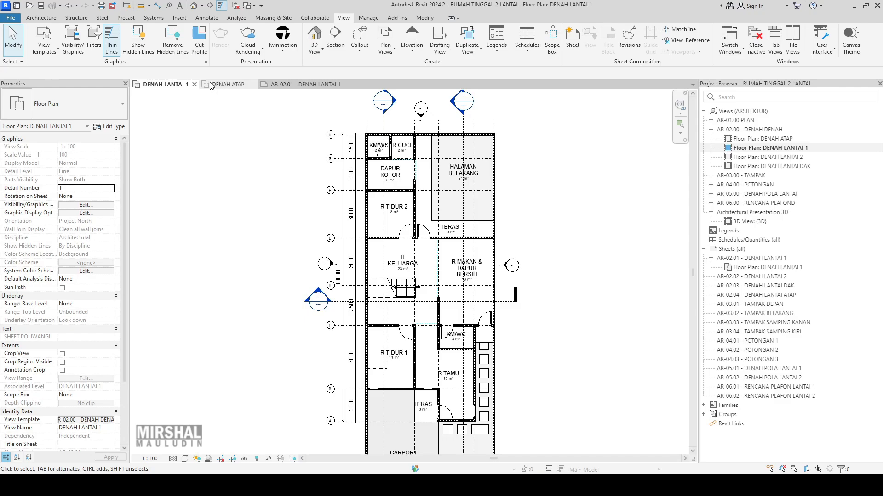
pyautogui.click(319, 85)
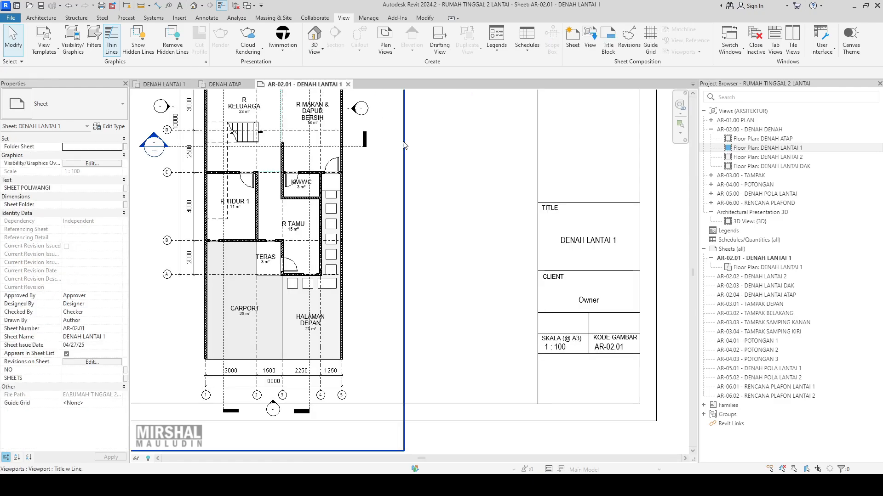
# Examine the view scale options in the view template assigned to the DENAH LANTAI 1 viewport, leaving the template without changes
pyautogui.scroll(-4, 416, 183)
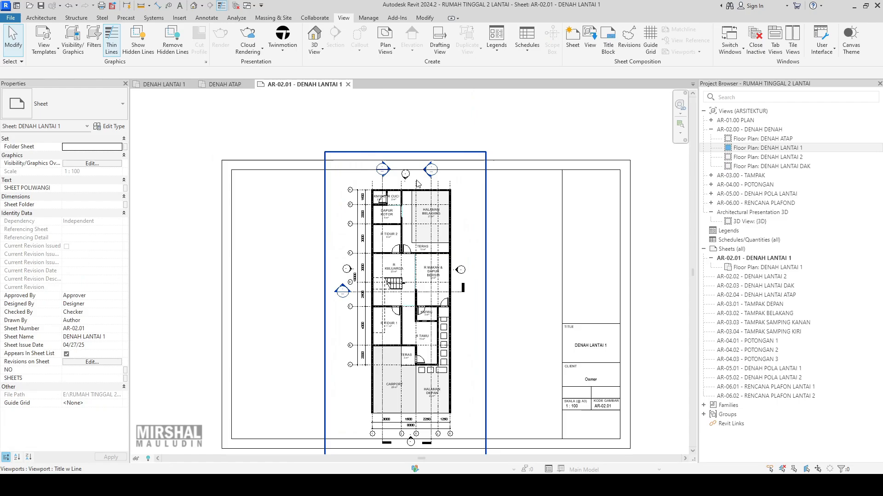
pyautogui.moveTo(421, 219); pyautogui.dragTo(456, 179, button='middle')
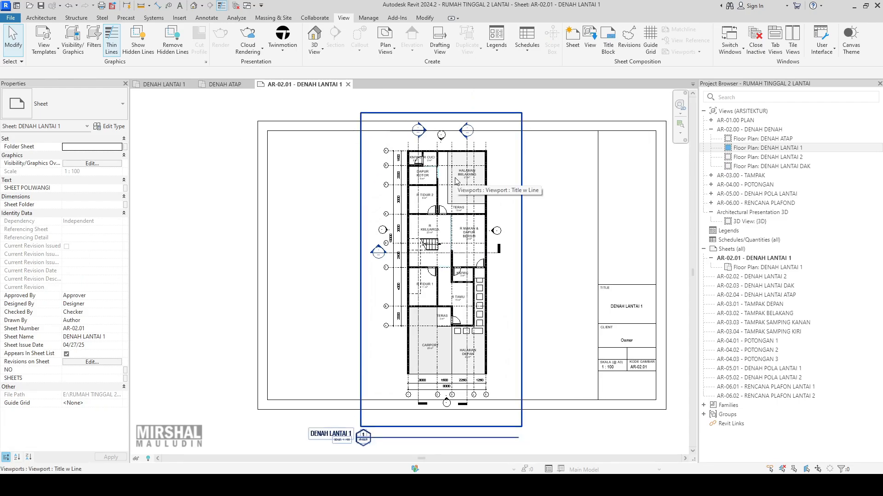
pyautogui.click(456, 181)
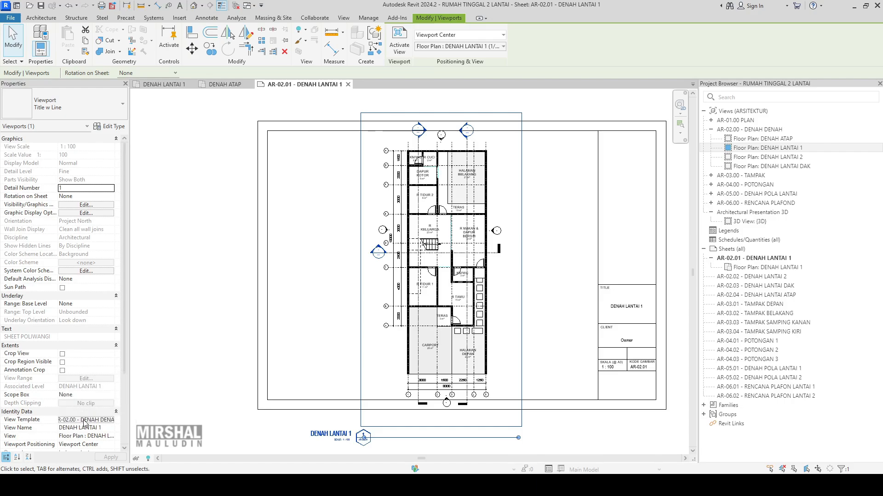
pyautogui.click(86, 419)
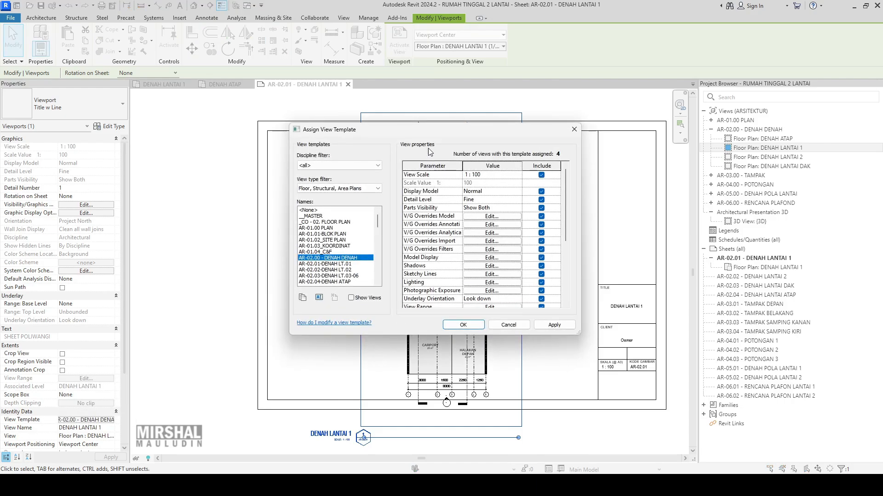
pyautogui.click(494, 175)
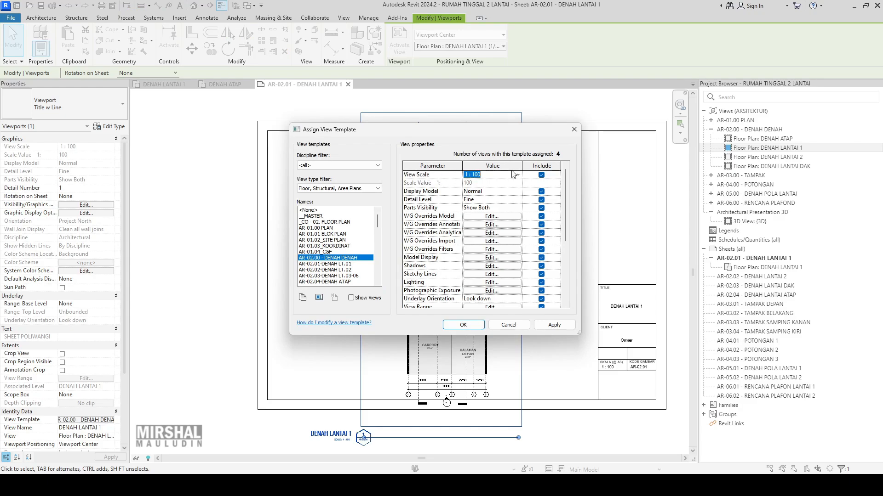
pyautogui.click(518, 175)
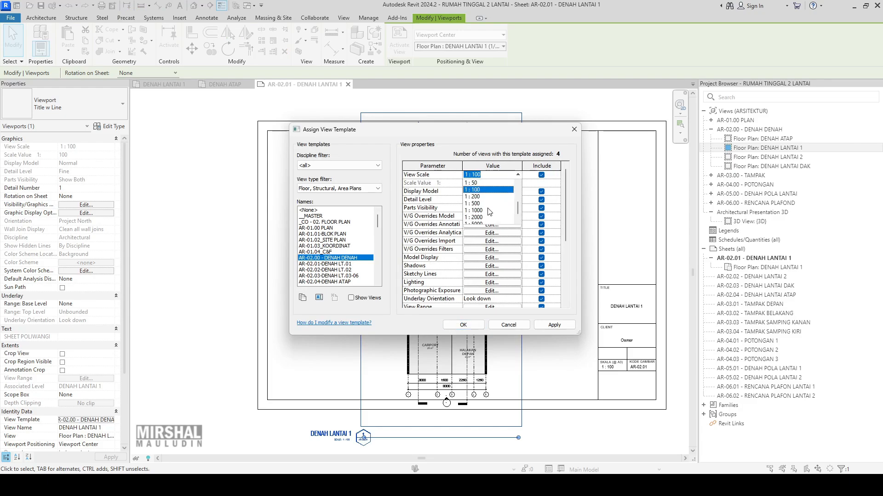
pyautogui.click(517, 328)
pyautogui.click(520, 328)
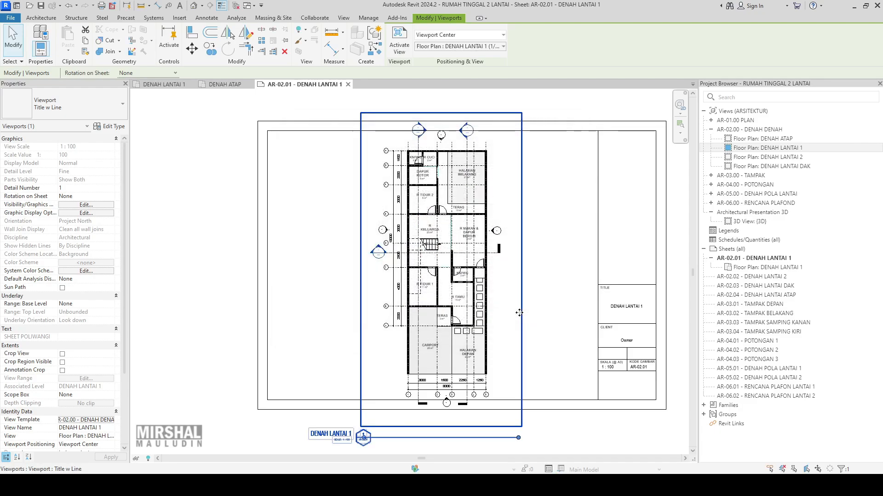
pyautogui.click(528, 299)
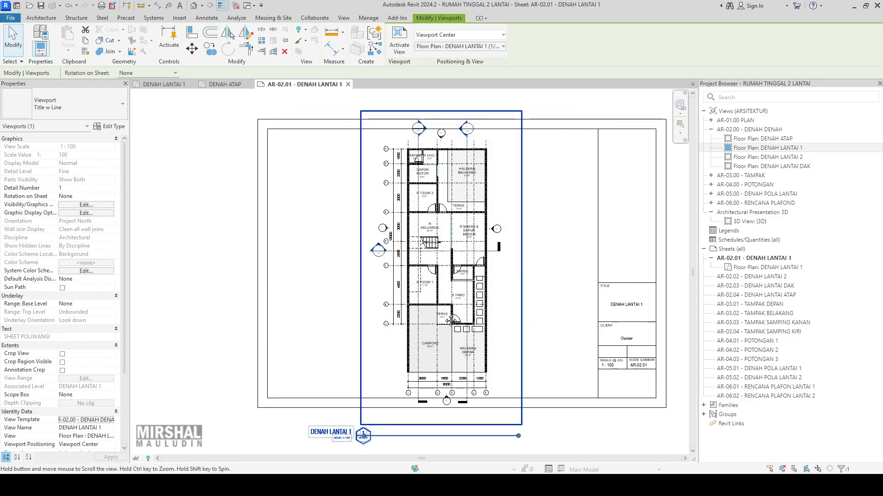
# Move the DENAH LANTAI 1 view title inside the sheet border, between the floor plan and the title block
pyautogui.scroll(2, 389, 386)
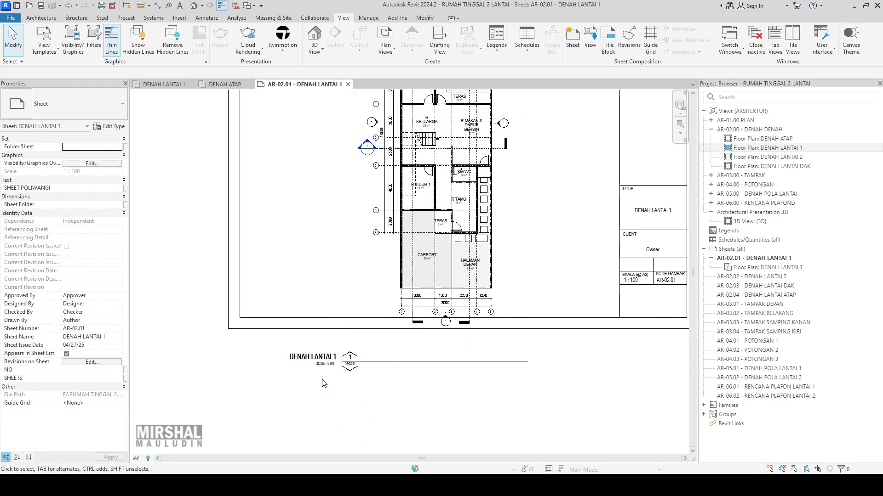
pyautogui.click(403, 370)
pyautogui.moveTo(413, 355); pyautogui.dragTo(371, 382, button='middle')
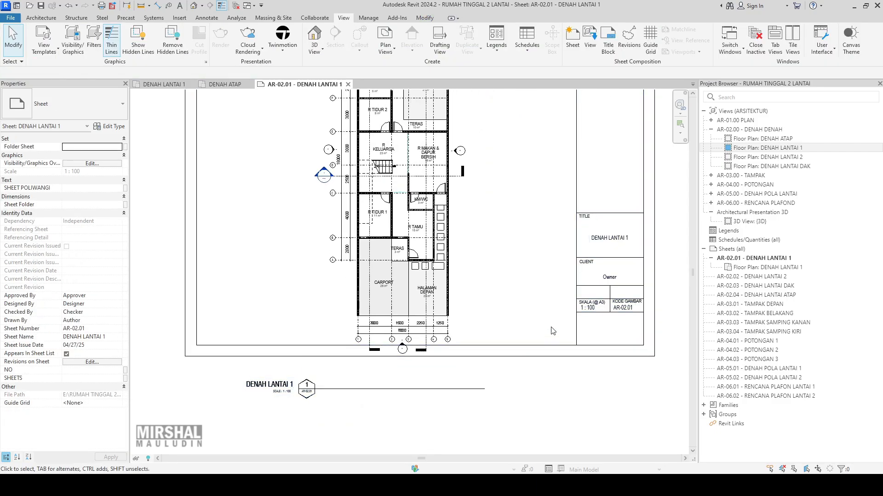
pyautogui.click(309, 391)
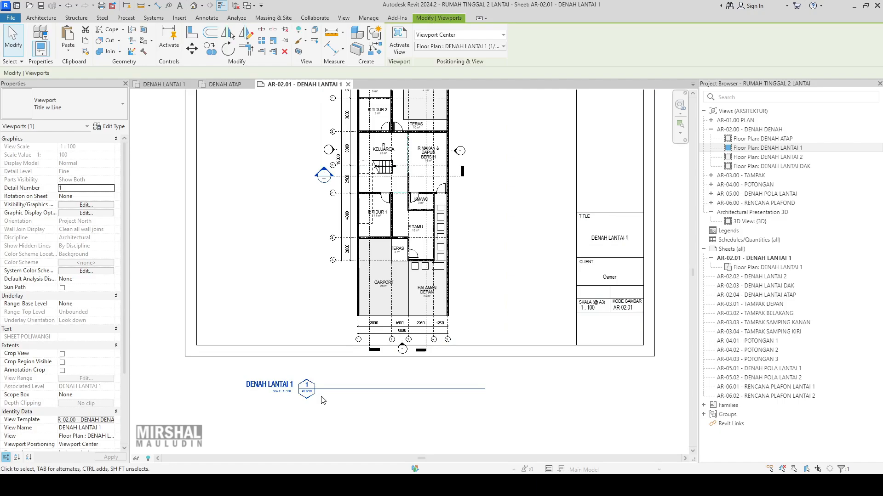
pyautogui.moveTo(311, 395); pyautogui.dragTo(549, 331)
pyautogui.scroll(-3, 506, 374)
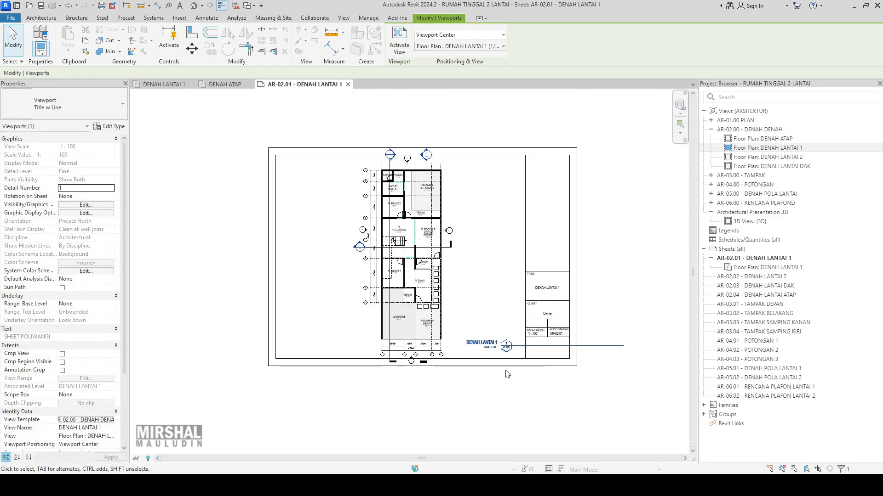
pyautogui.moveTo(506, 374); pyautogui.dragTo(469, 406, button='middle')
pyautogui.scroll(1, 551, 377)
pyautogui.moveTo(528, 436); pyautogui.dragTo(559, 443, button='middle')
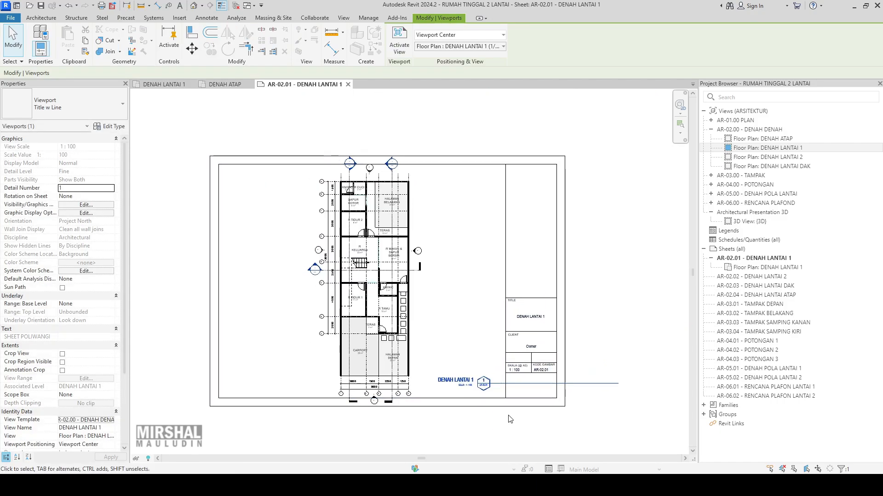
# Shorten the DENAH LANTAI 1 title line so it runs only beneath the title text up to its hexagonal marker
pyautogui.scroll(3, 508, 416)
pyautogui.scroll(-2, 494, 378)
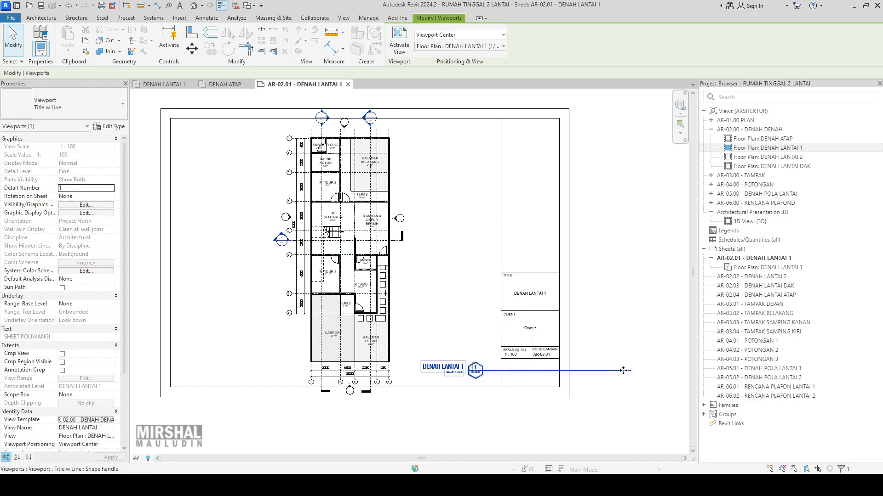
pyautogui.click(355, 316)
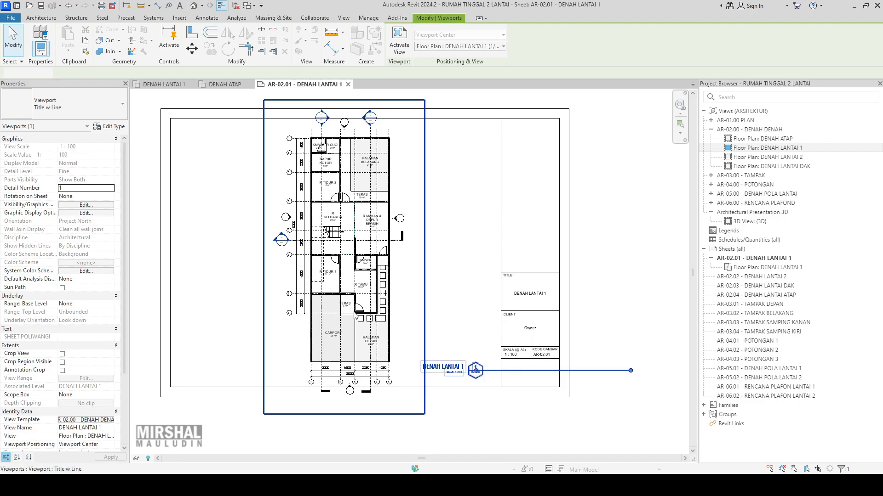
pyautogui.moveTo(631, 371); pyautogui.dragTo(423, 378)
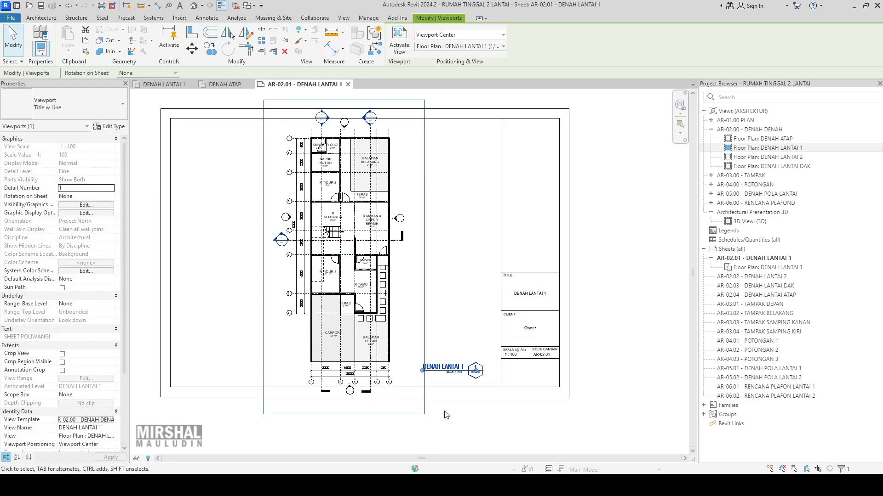
pyautogui.click(439, 399)
# Check the DENAH LANTAI 1 view title against the title, scale and drawing code in the title block
pyautogui.scroll(-1, 409, 281)
pyautogui.moveTo(418, 282); pyautogui.dragTo(487, 296, button='middle')
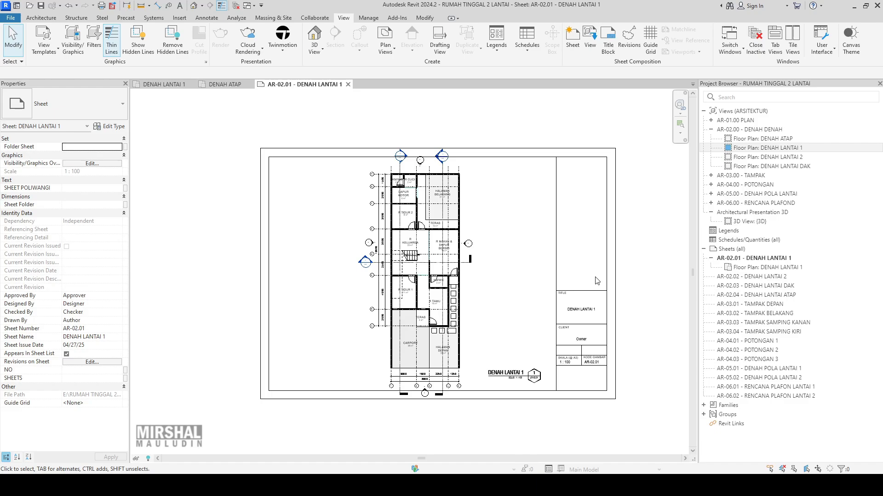
pyautogui.scroll(2, 600, 339)
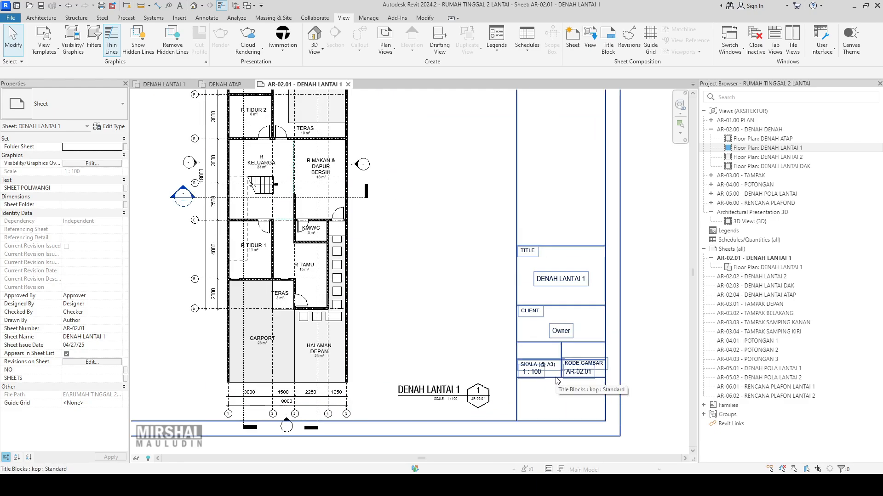
pyautogui.scroll(1, 554, 395)
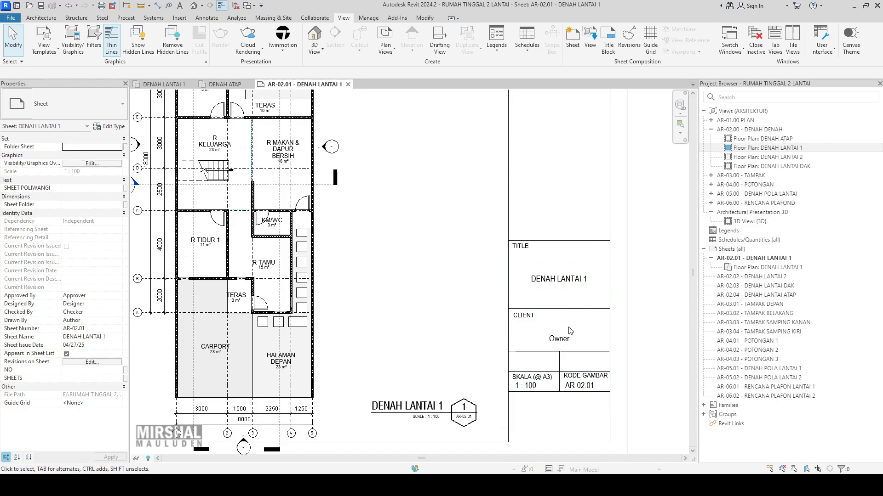
pyautogui.moveTo(554, 405); pyautogui.dragTo(547, 378, button='middle')
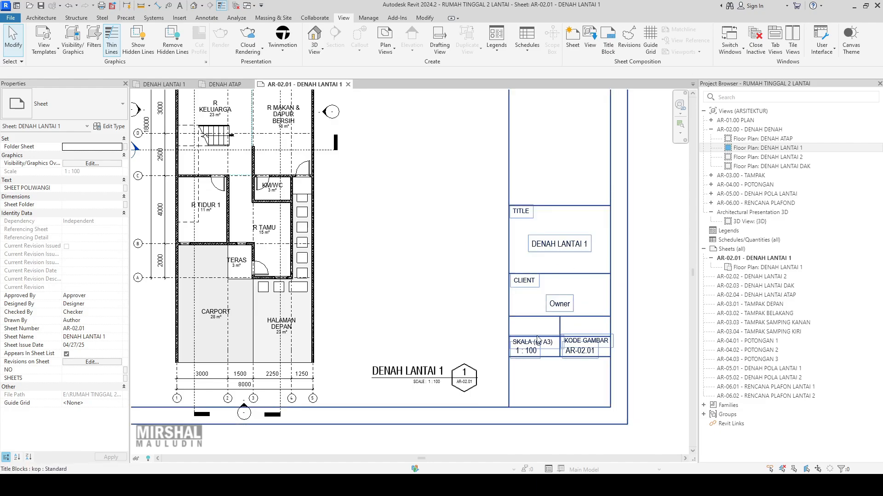
pyautogui.scroll(-3, 594, 361)
pyautogui.moveTo(595, 340); pyautogui.dragTo(563, 318, button='middle')
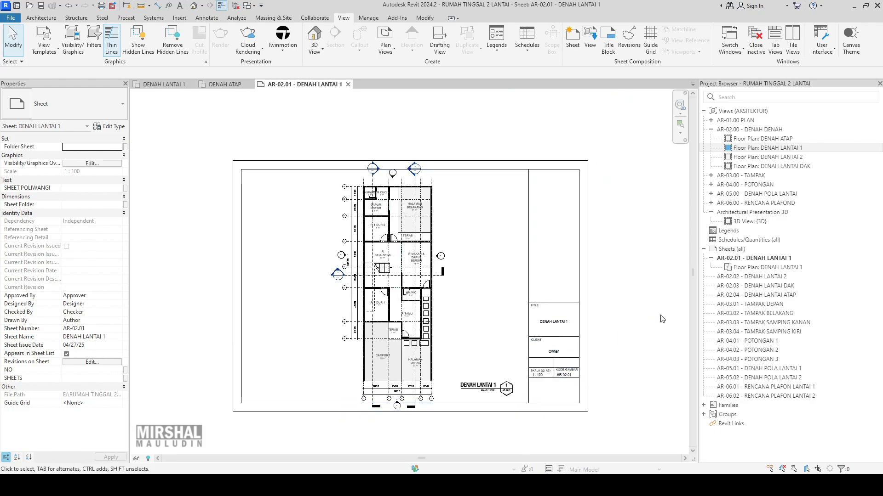
# Open sheet AR-02.02 - DENAH LANTAI 2 and place the DENAH LANTAI 2 floor plan within its border
pyautogui.doubleClick(754, 276)
pyautogui.scroll(-3, 506, 249)
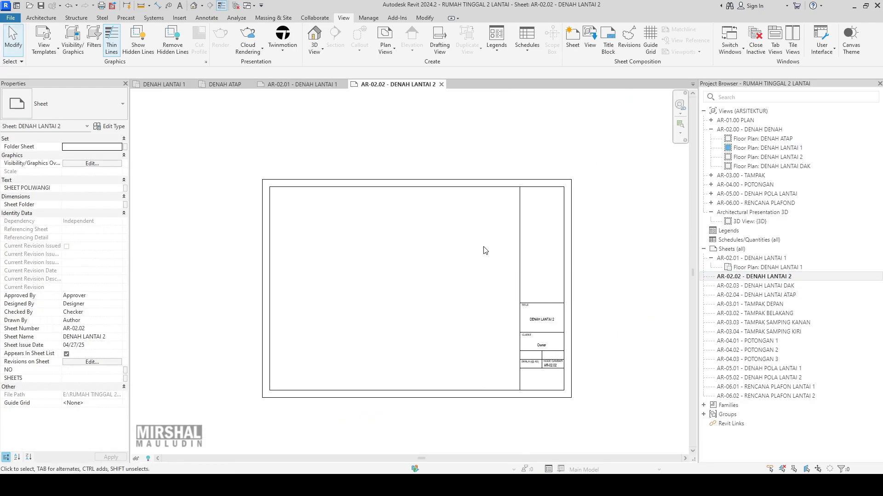
pyautogui.click(590, 42)
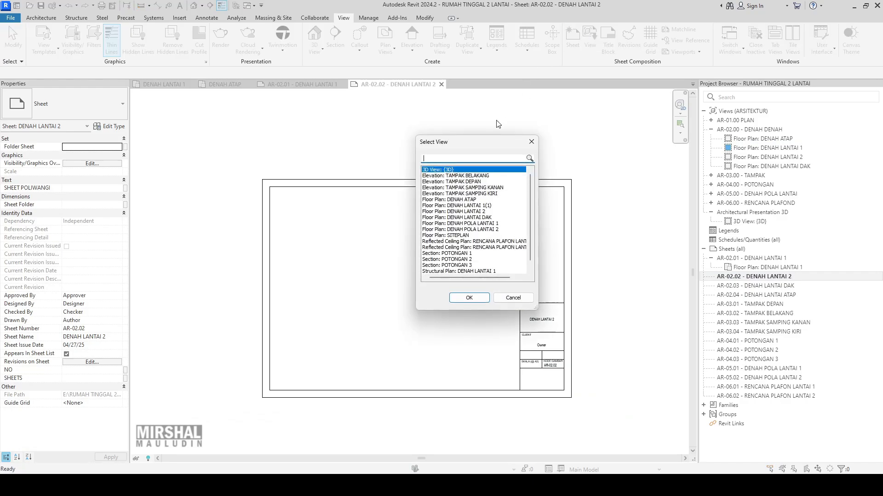
pyautogui.write('DENAH')
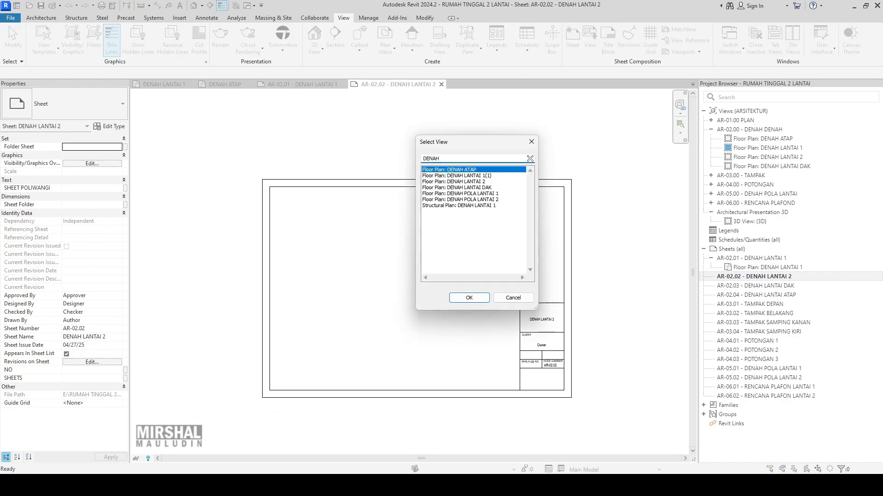
pyautogui.click(480, 187)
pyautogui.click(479, 183)
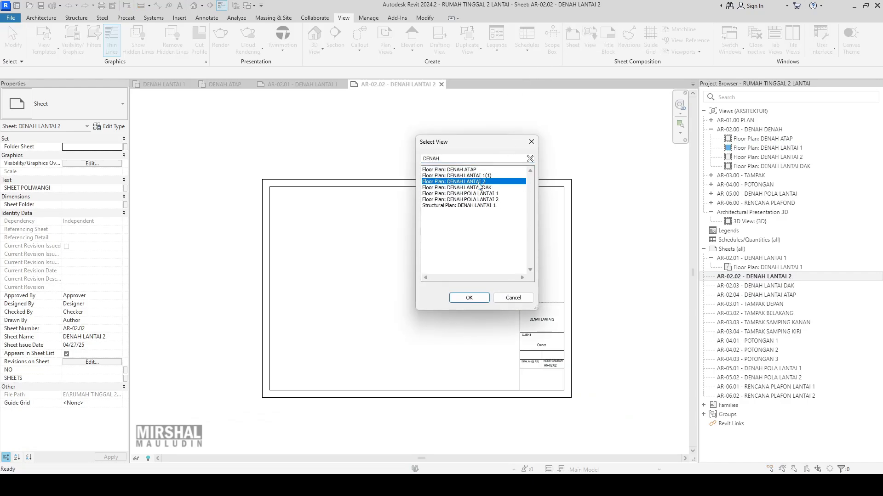
pyautogui.click(470, 297)
pyautogui.click(407, 287)
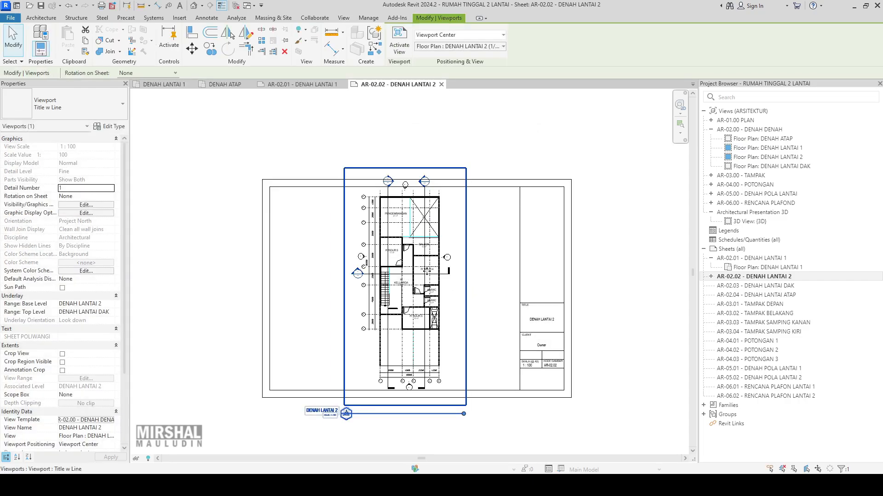
pyautogui.click(480, 295)
# Move the DENAH LANTAI 2 view title beside the title block and shorten its line to the width of the title
pyautogui.scroll(1, 446, 411)
pyautogui.click(441, 405)
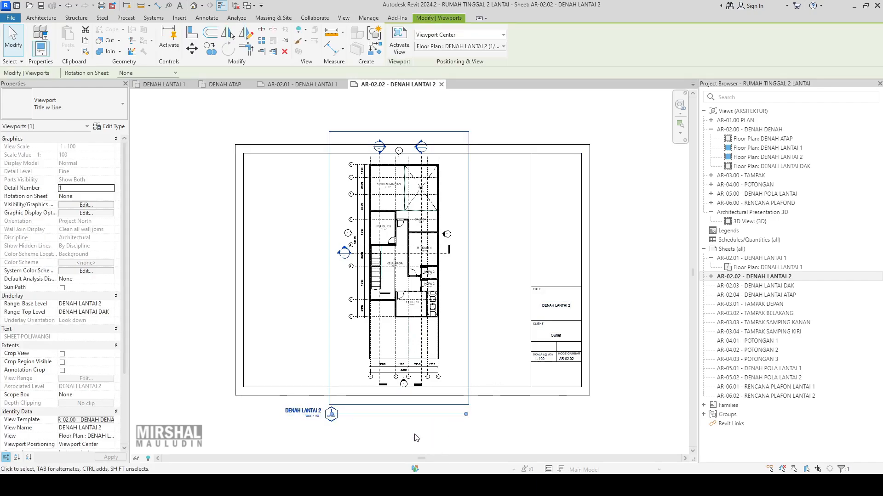
pyautogui.moveTo(332, 414); pyautogui.dragTo(514, 377)
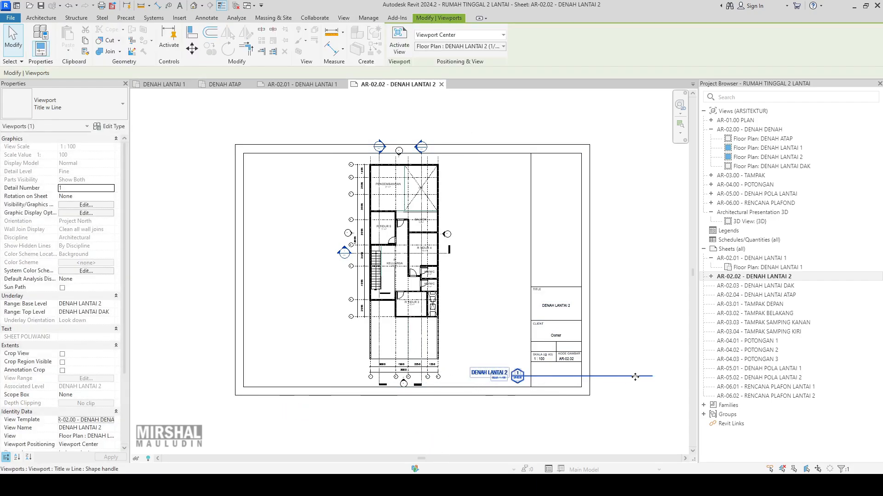
pyautogui.moveTo(652, 377); pyautogui.dragTo(468, 378)
pyautogui.click(510, 425)
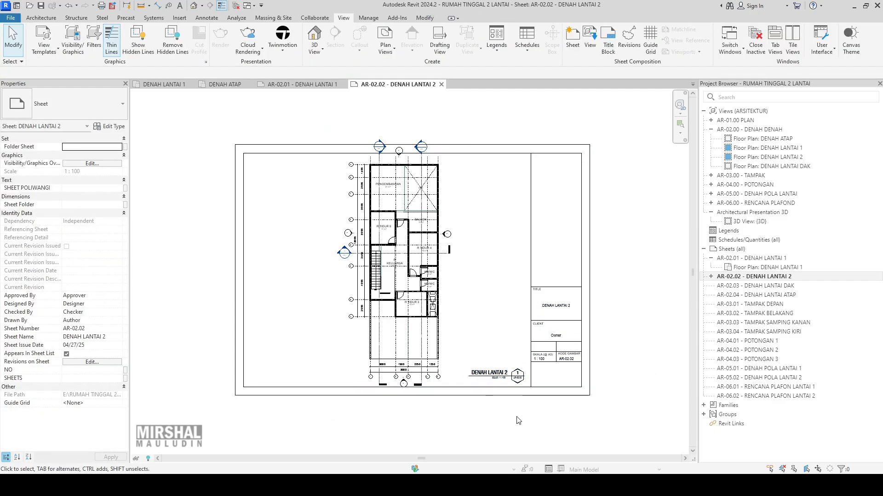
# Compare the view titles, scales and drawing codes on sheets AR-02.02 and AR-02.01
pyautogui.scroll(2, 541, 368)
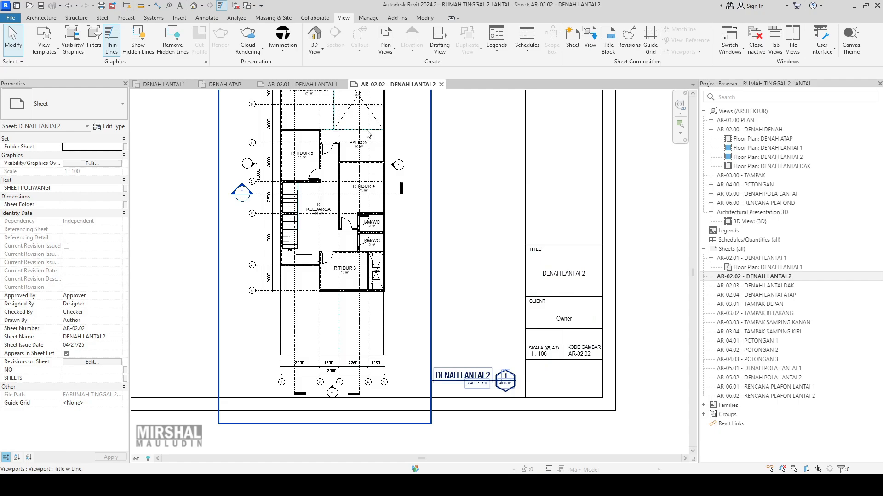
pyautogui.click(301, 84)
pyautogui.scroll(3, 525, 408)
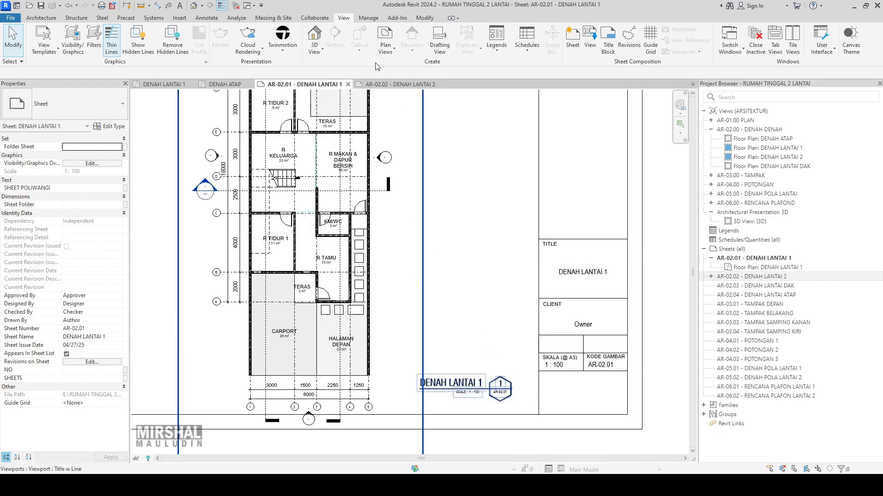
pyautogui.click(389, 85)
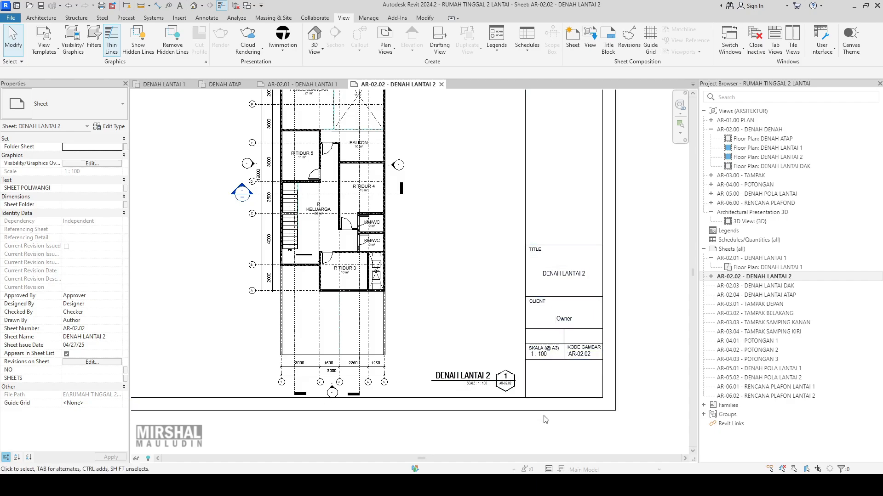
pyautogui.scroll(2, 545, 420)
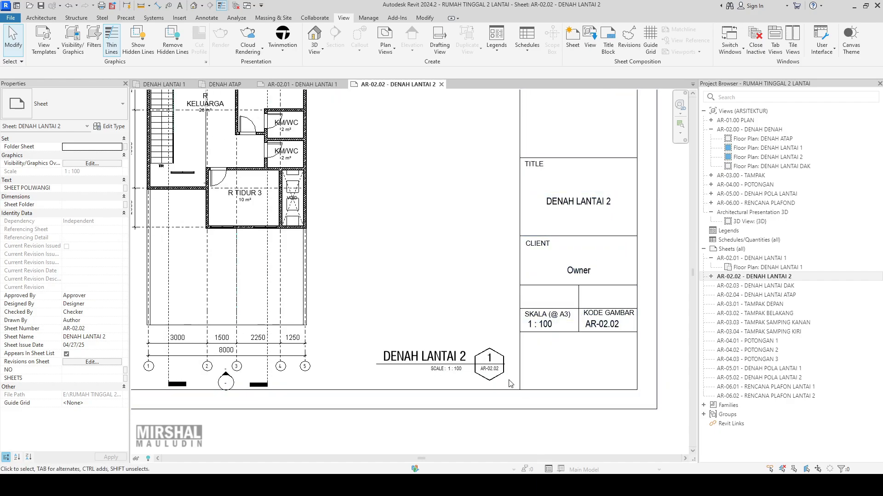
pyautogui.scroll(1, 492, 359)
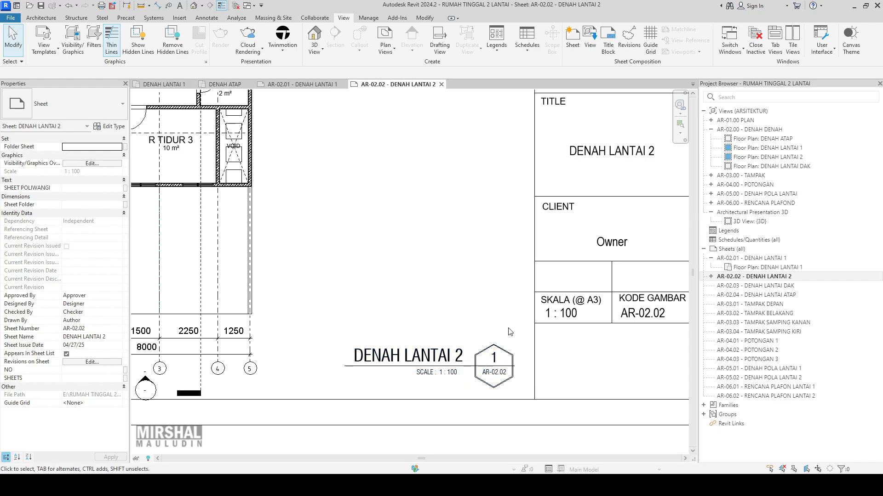
pyautogui.scroll(-4, 520, 414)
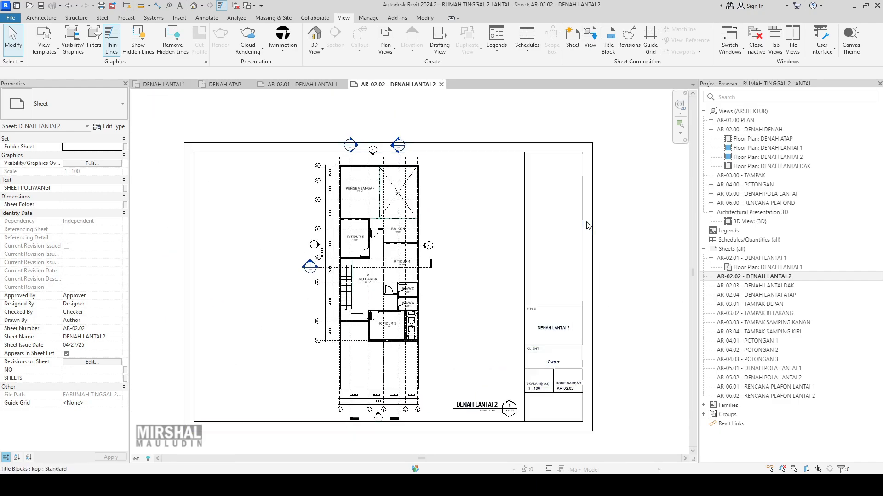
pyautogui.scroll(2, 521, 418)
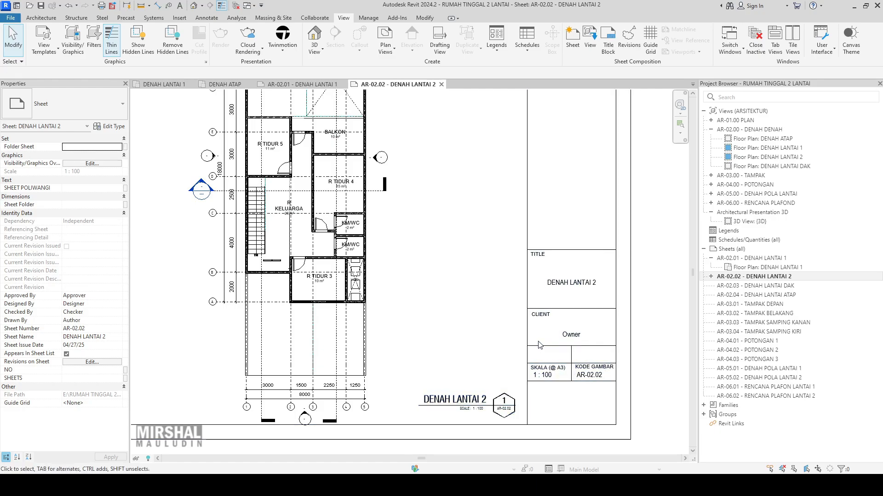
pyautogui.scroll(-2, 536, 339)
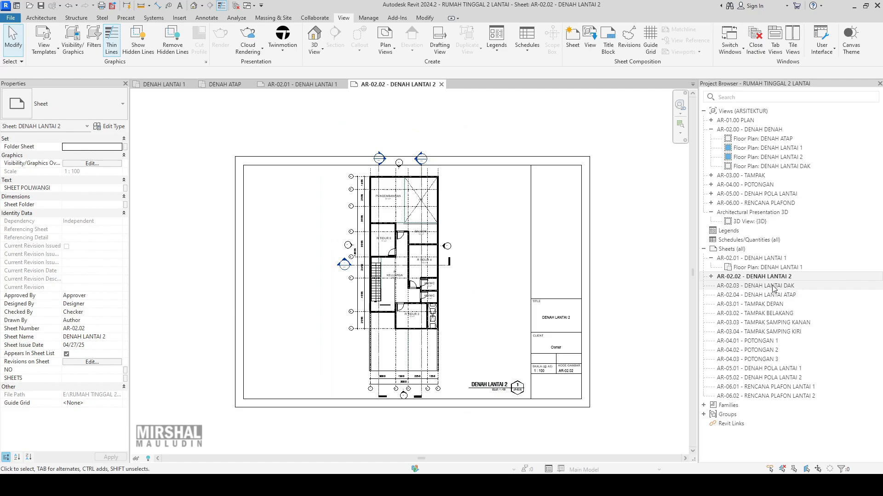
# Open sheet AR-02.03 - DENAH LANTAI DAK and place the DENAH LANTAI DAK floor plan within its border
pyautogui.doubleClick(761, 285)
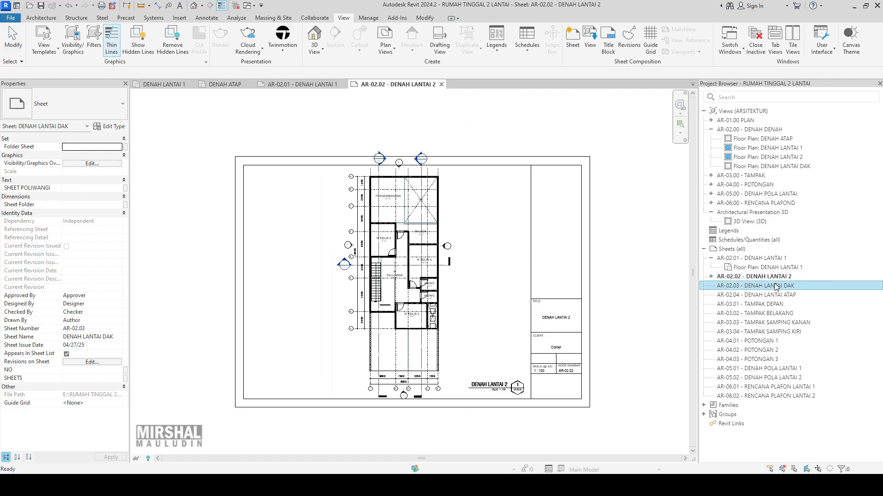
pyautogui.click(589, 41)
pyautogui.write('DAK')
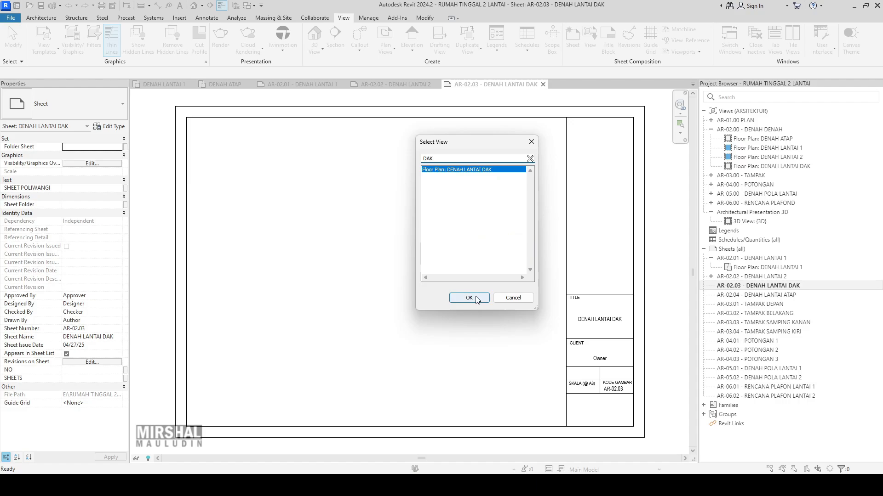
pyautogui.click(469, 298)
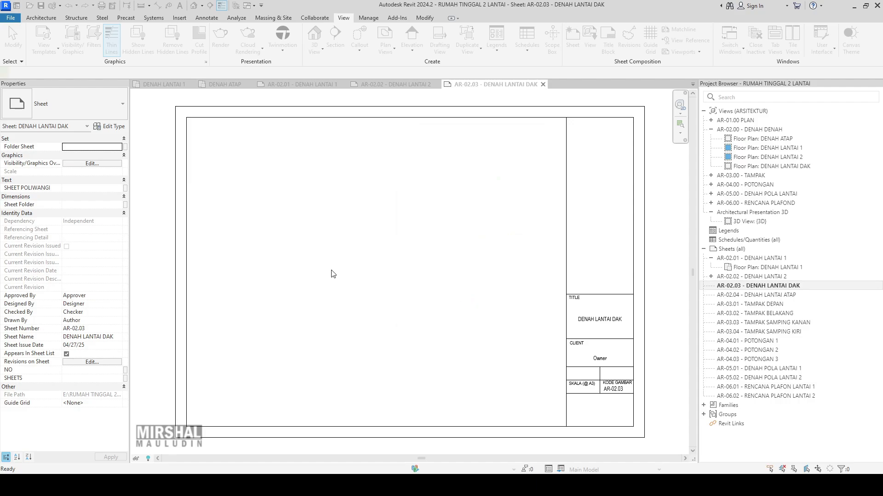
pyautogui.click(384, 271)
pyautogui.scroll(-1, 402, 263)
pyautogui.moveTo(402, 263); pyautogui.dragTo(434, 265, button='middle')
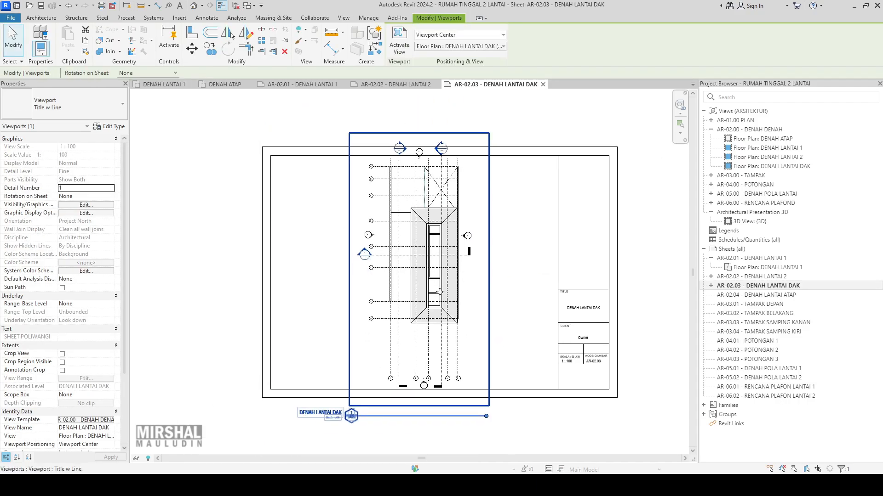
# Shorten the DENAH LANTAI DAK view title's line to the width of the title
pyautogui.moveTo(487, 417); pyautogui.dragTo(298, 420)
pyautogui.click(310, 428)
pyautogui.click(418, 358)
pyautogui.click(362, 424)
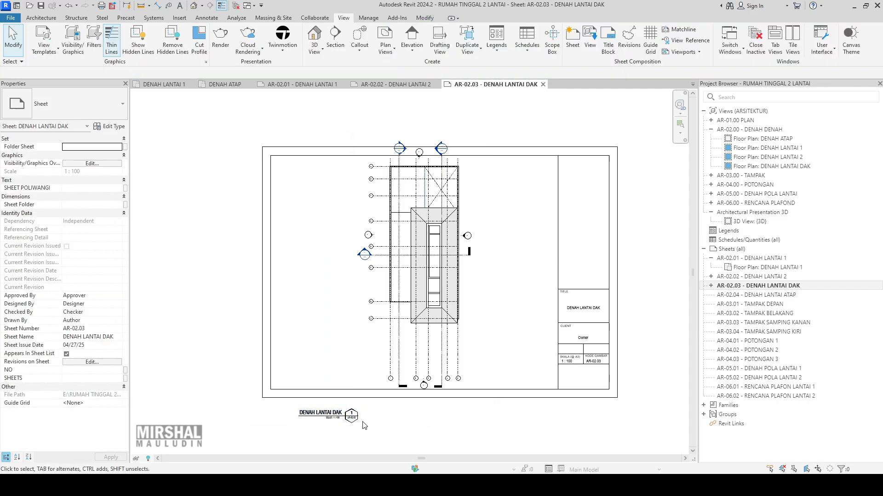
# Move the DENAH LANTAI DAK view title inside the sheet border, beside the title block
pyautogui.click(352, 415)
pyautogui.click(351, 413)
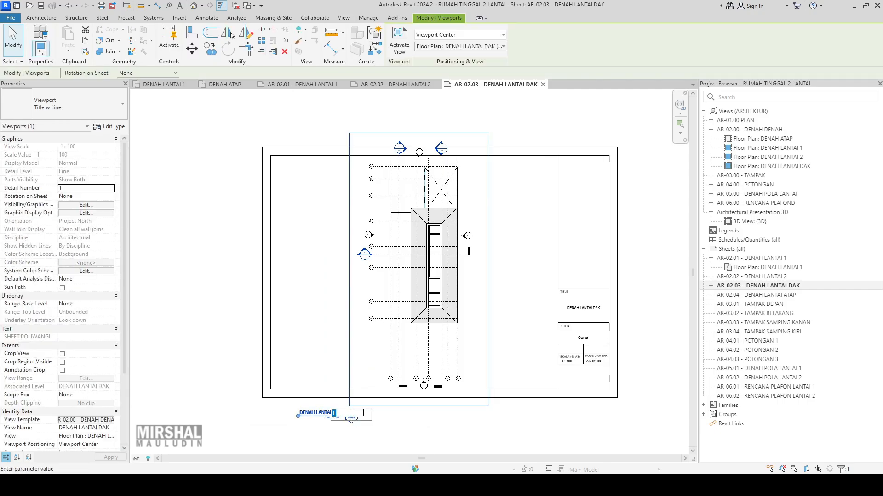
pyautogui.click(540, 394)
pyautogui.click(352, 413)
pyautogui.click(364, 432)
pyautogui.click(365, 431)
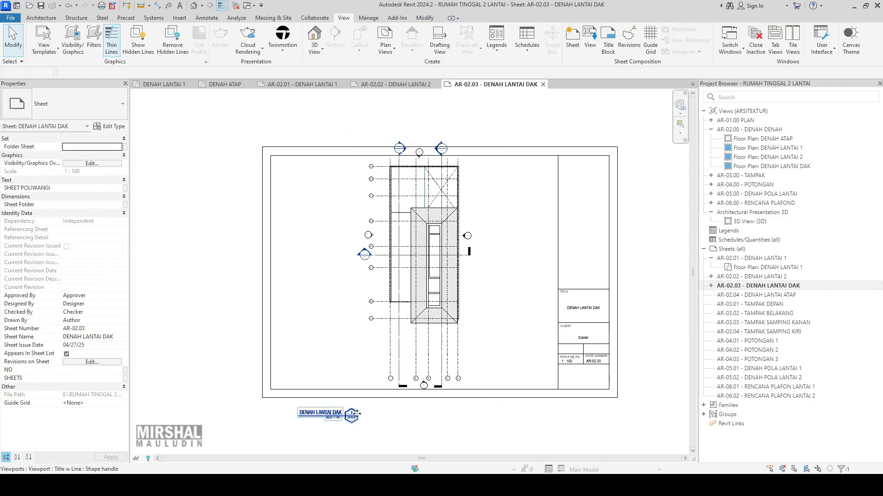
pyautogui.moveTo(357, 413); pyautogui.dragTo(552, 373)
pyautogui.click(596, 371)
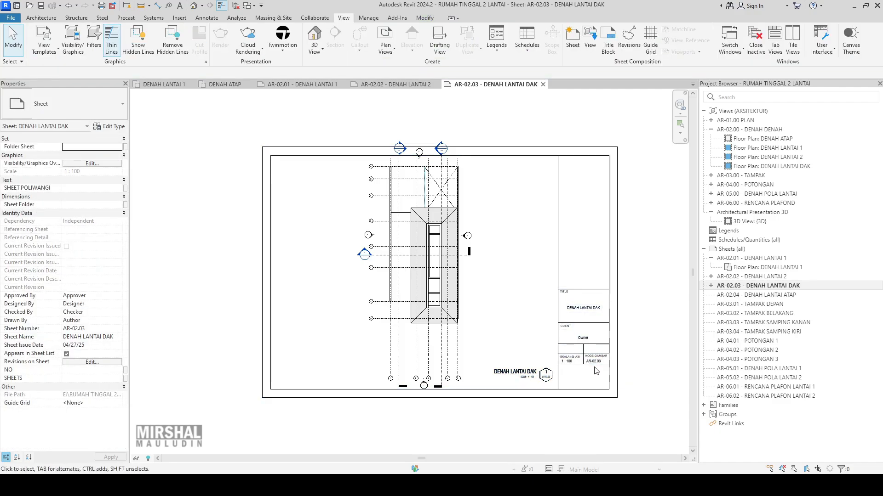
pyautogui.moveTo(624, 334); pyautogui.dragTo(597, 339, button='middle')
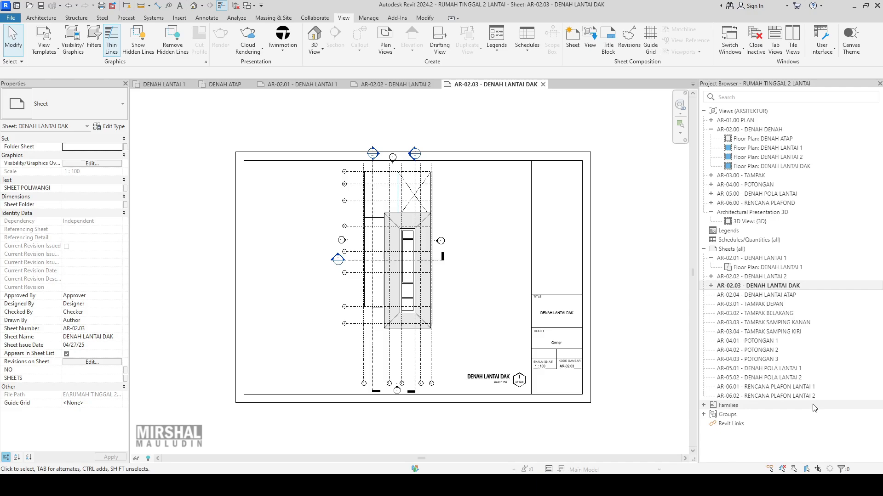
# Open sheet AR-02.04 - DENAH LANTAI ATAP and place the DENAH ATAP floor plan within its border
pyautogui.doubleClick(758, 295)
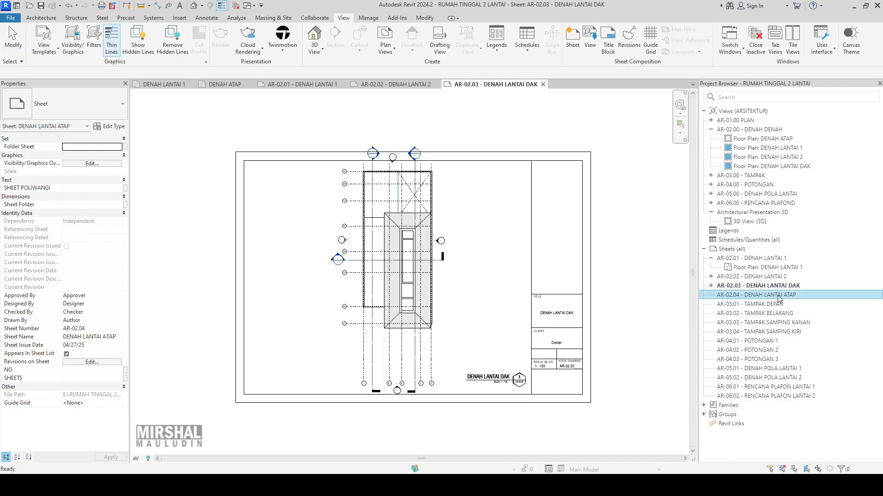
pyautogui.click(588, 46)
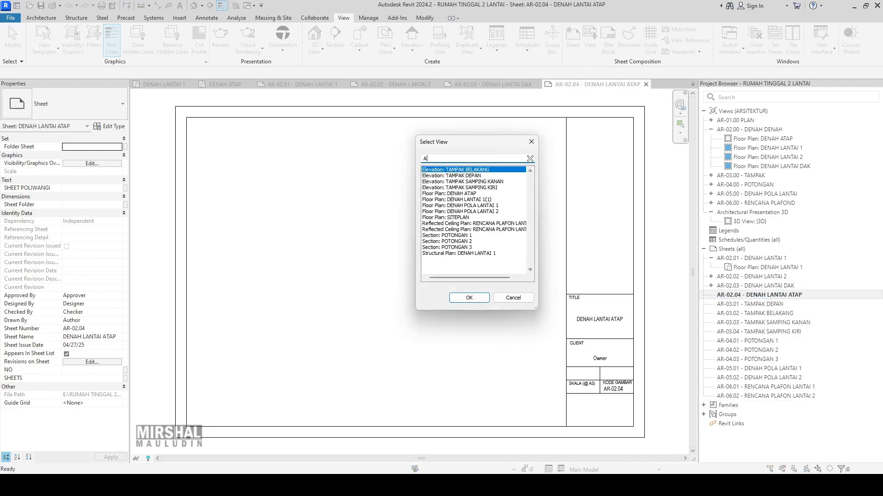
pyautogui.write('ATAP')
pyautogui.click(474, 304)
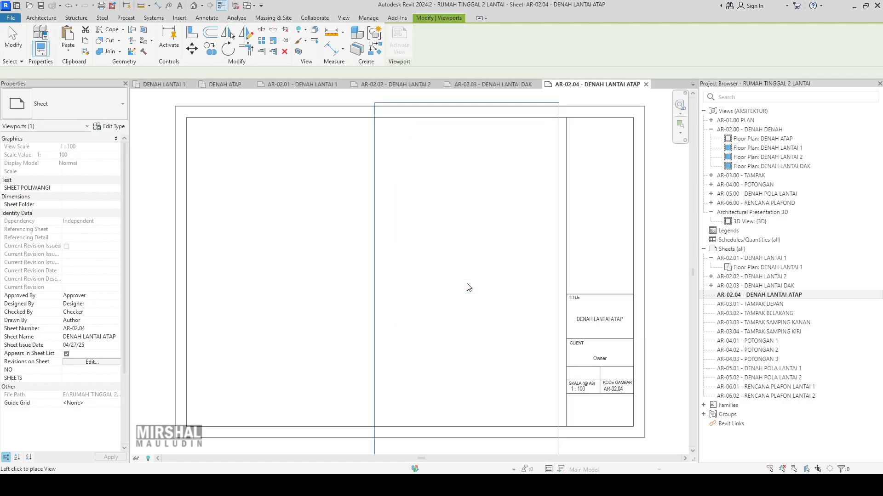
pyautogui.click(392, 253)
pyautogui.scroll(-1, 419, 252)
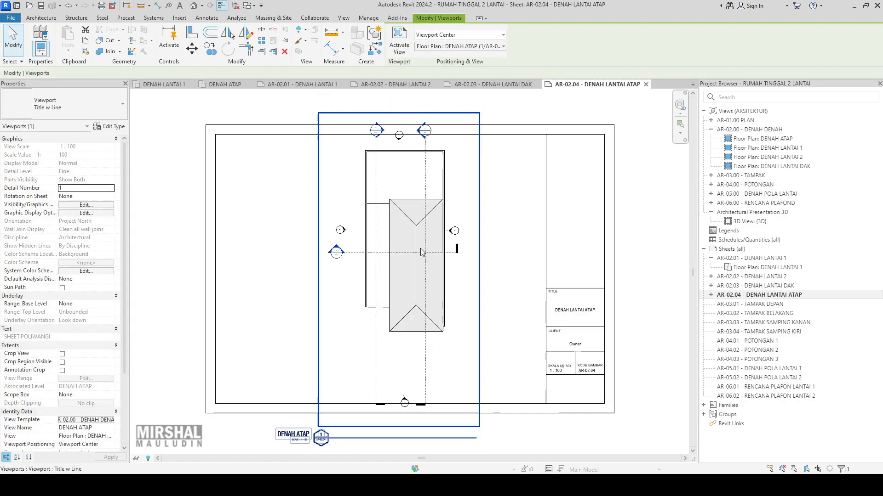
pyautogui.press('Escape')
# Shorten the DENAH ATAP view title's line to the width of the title
pyautogui.moveTo(408, 361); pyautogui.dragTo(430, 295, button='middle')
pyautogui.click(430, 289)
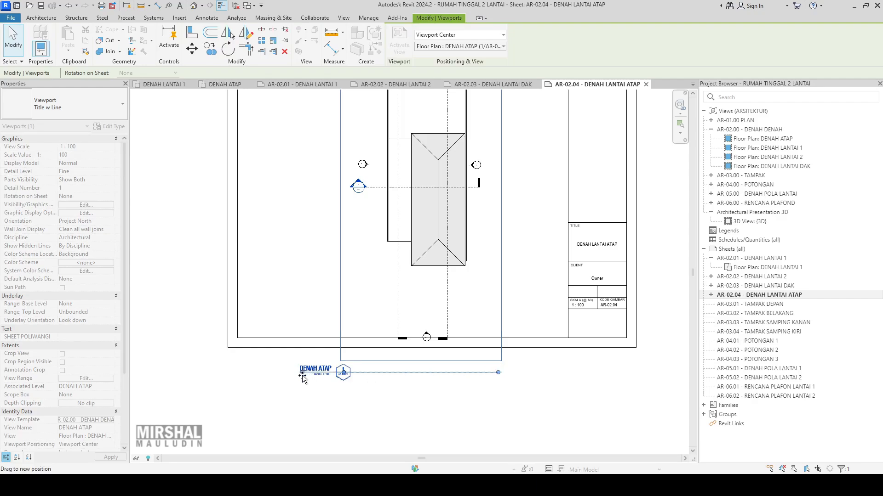
pyautogui.moveTo(302, 377); pyautogui.dragTo(300, 377)
pyautogui.click(367, 393)
pyautogui.moveTo(454, 340); pyautogui.dragTo(390, 350, button='middle')
pyautogui.click(390, 364)
pyautogui.click(390, 380)
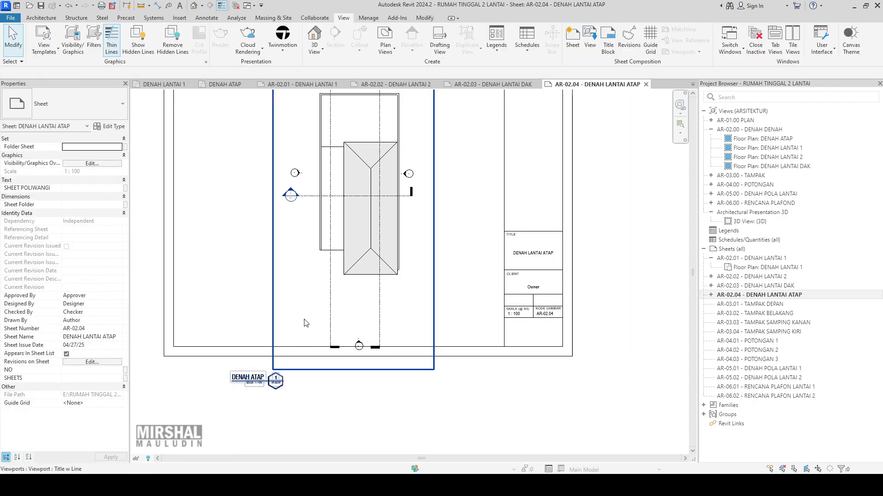
# Move the DENAH ATAP view title inside the sheet border, beside the title block
pyautogui.click(306, 323)
pyautogui.click(285, 413)
pyautogui.click(316, 298)
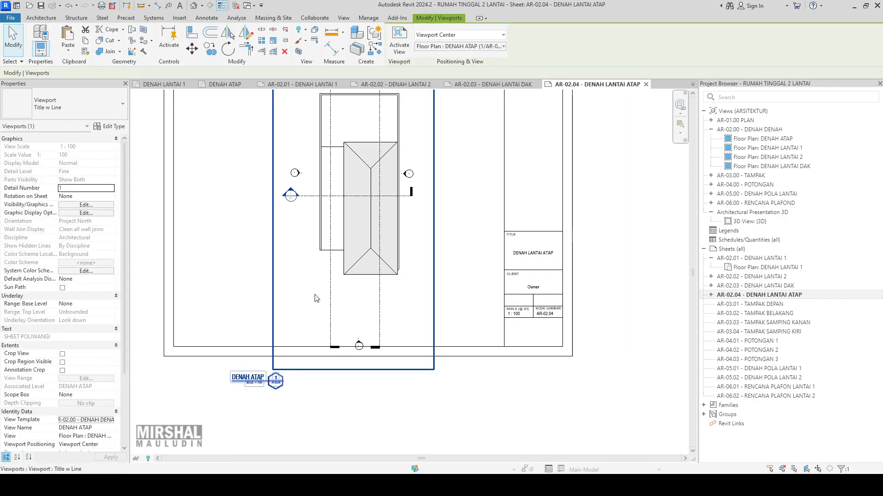
pyautogui.click(291, 393)
pyautogui.click(277, 381)
pyautogui.moveTo(277, 381); pyautogui.dragTo(417, 343)
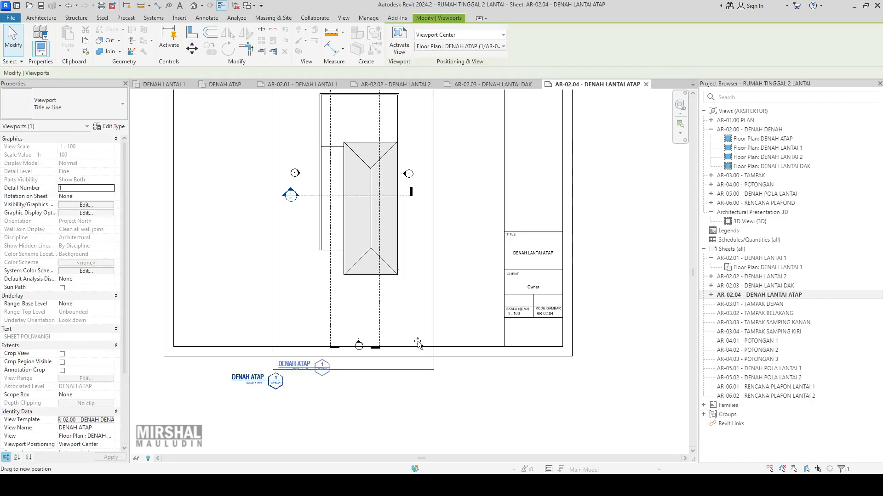
pyautogui.moveTo(487, 326); pyautogui.dragTo(488, 327)
pyautogui.click(469, 409)
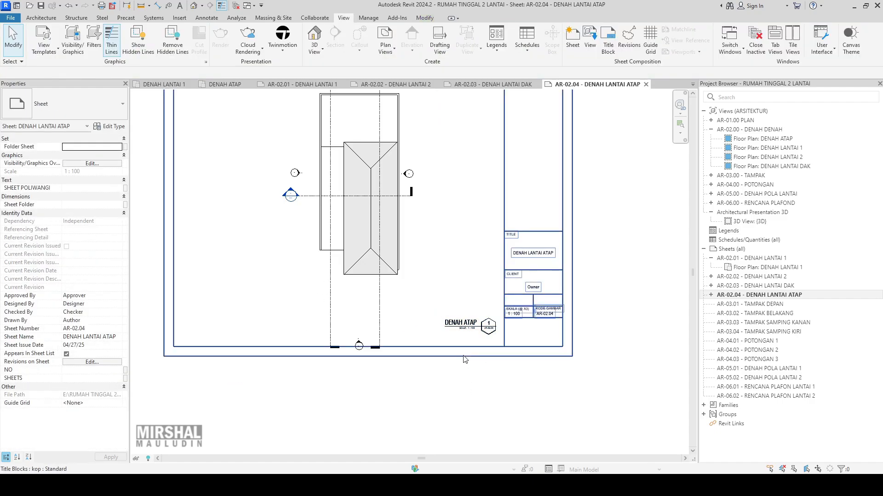
pyautogui.moveTo(471, 335)
pyautogui.mouseDown(button='middle')
pyautogui.moveTo(482, 367)
pyautogui.moveTo(464, 339)
pyautogui.mouseUp(button='middle')
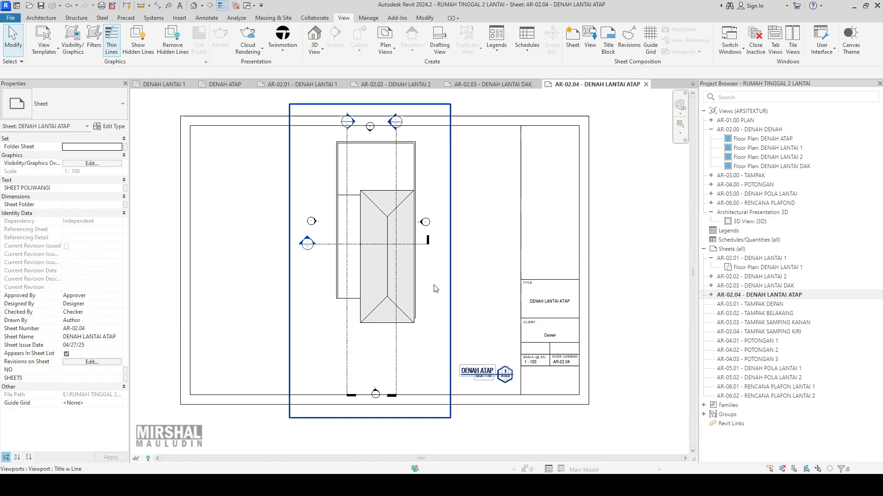
# Nudge the DENAH ATAP viewport slightly to the left on sheet AR-02.04
pyautogui.click(432, 284)
pyautogui.press('Left')
pyautogui.press('Left')
pyautogui.press('Left')
pyautogui.press('Left')
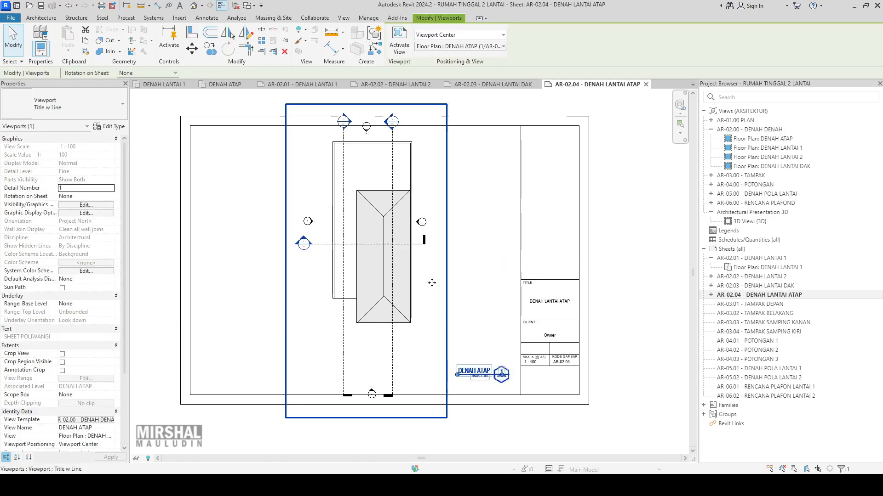
pyautogui.press('Escape')
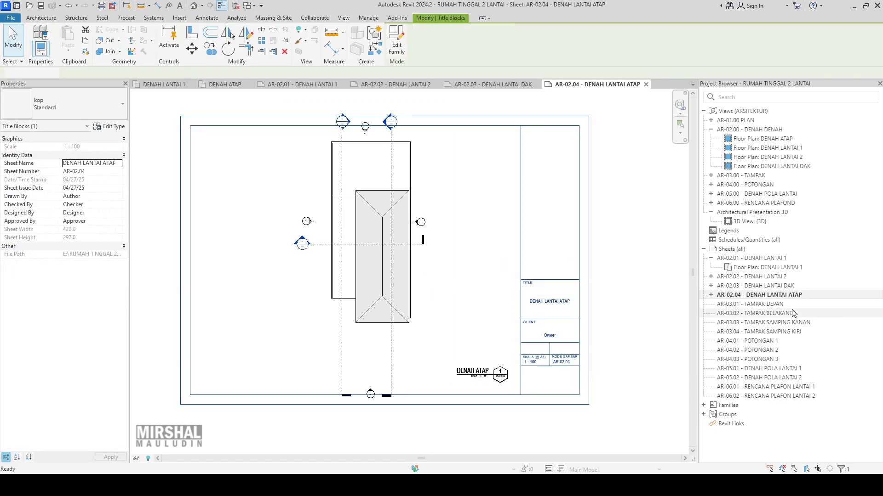
# Open sheet AR-03.01 - TAMPAK DEPAN and place the TAMPAK DEPAN elevation within its border
pyautogui.click(777, 313)
pyautogui.doubleClick(787, 304)
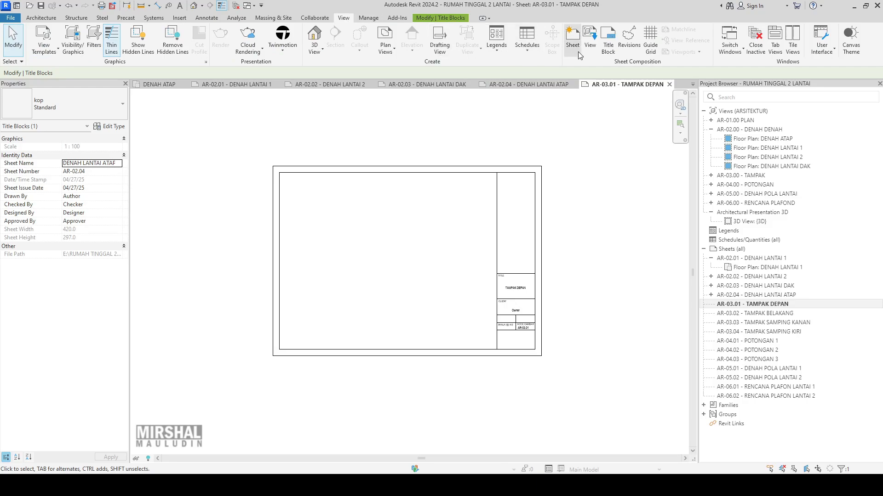
pyautogui.click(590, 41)
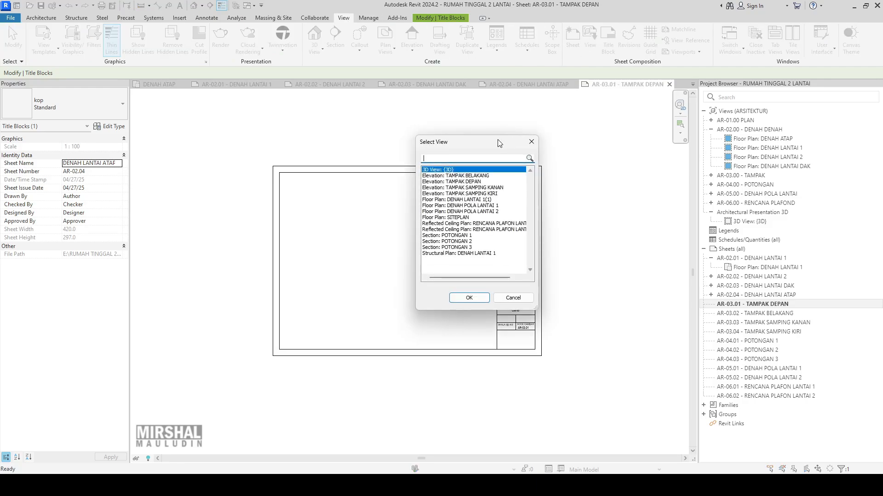
pyautogui.write('TAMPAK')
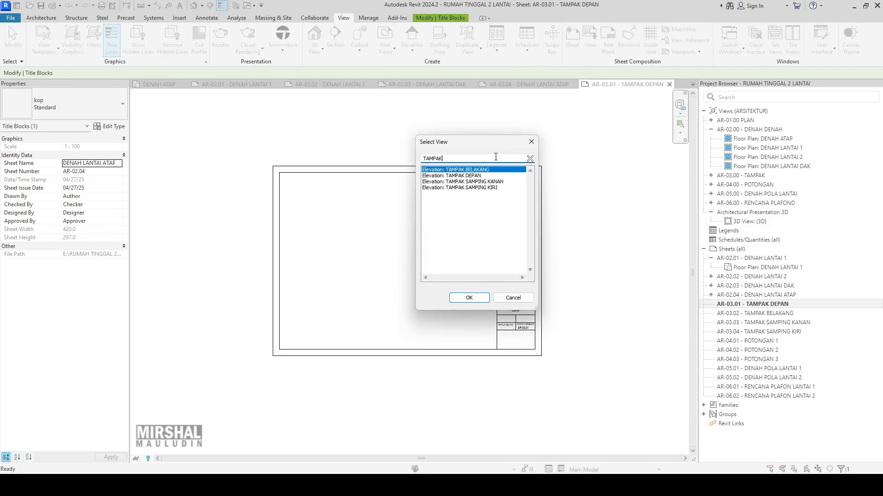
pyautogui.click(480, 176)
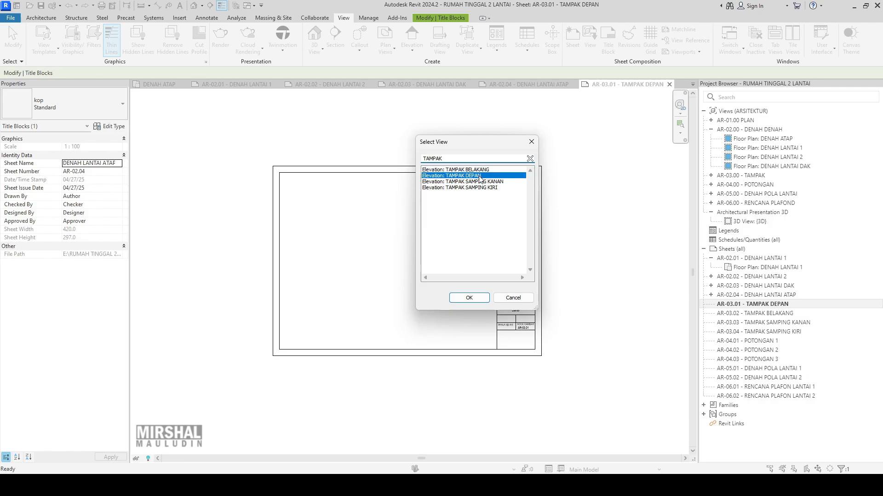
pyautogui.click(473, 302)
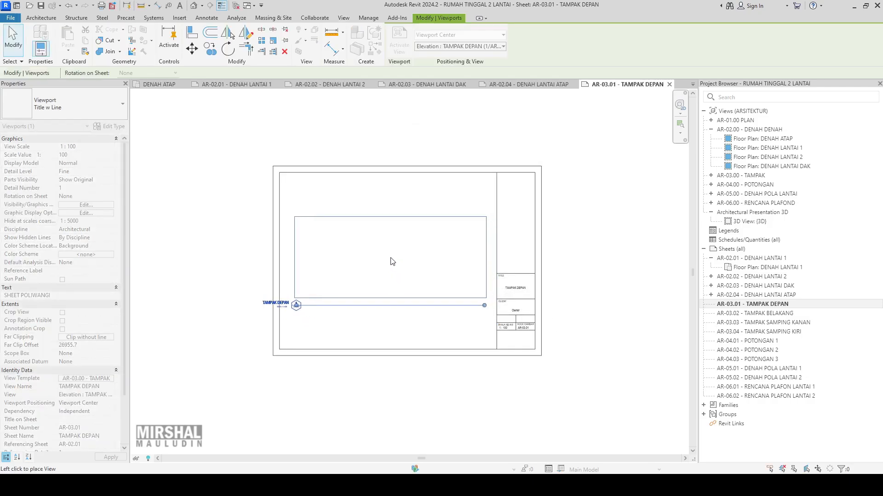
pyautogui.click(393, 261)
pyautogui.press('Escape')
# Activate the TAMPAK DEPAN elevation on its sheet for editing, leaving no wall selected
pyautogui.scroll(2, 401, 280)
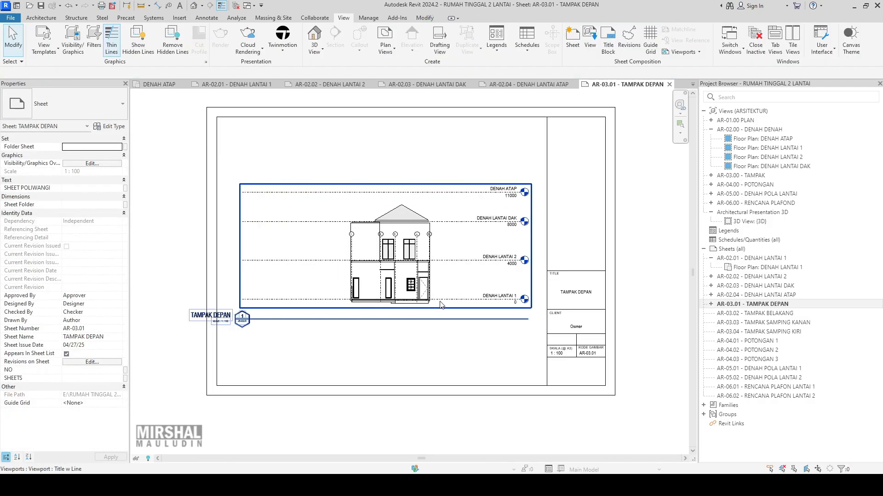
pyautogui.scroll(2, 420, 311)
pyautogui.scroll(-4, 506, 315)
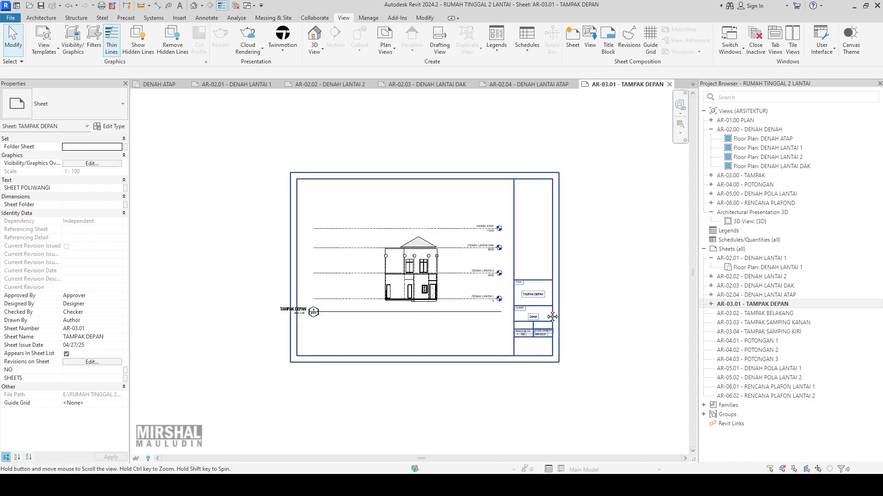
pyautogui.scroll(2, 410, 297)
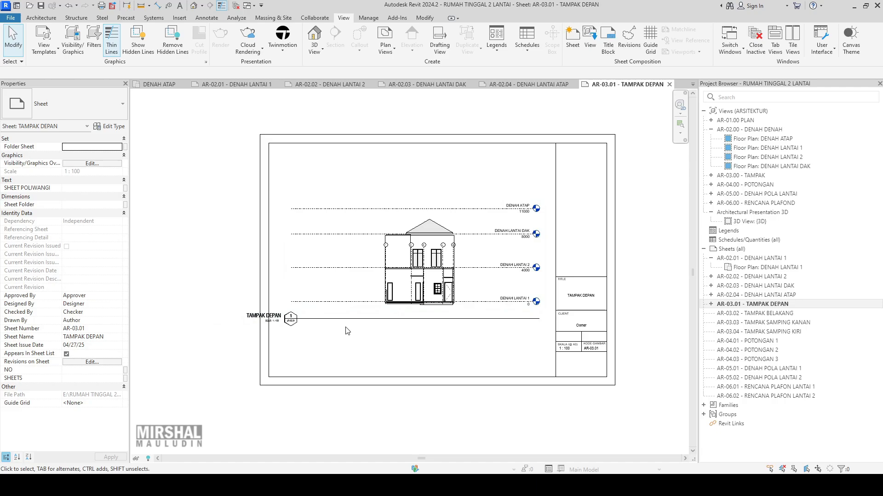
pyautogui.click(294, 319)
pyautogui.scroll(2, 452, 243)
pyautogui.scroll(-1, 453, 244)
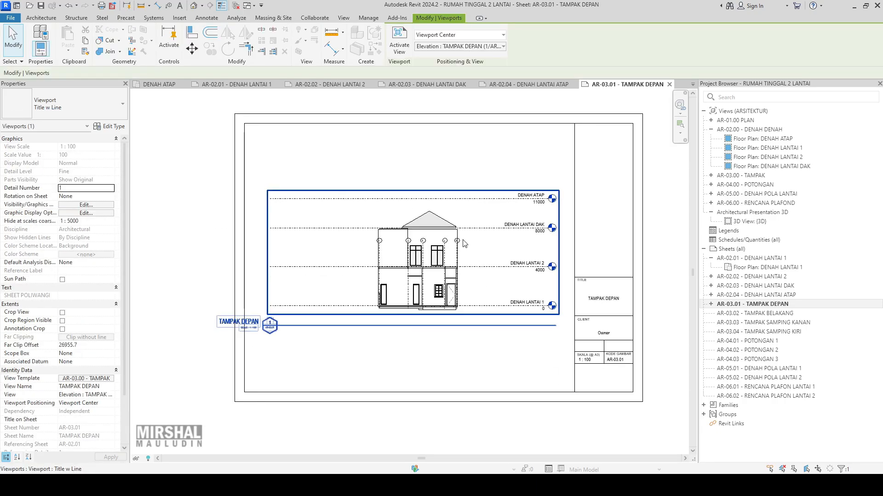
pyautogui.scroll(2, 464, 245)
pyautogui.doubleClick(458, 248)
pyautogui.click(458, 248)
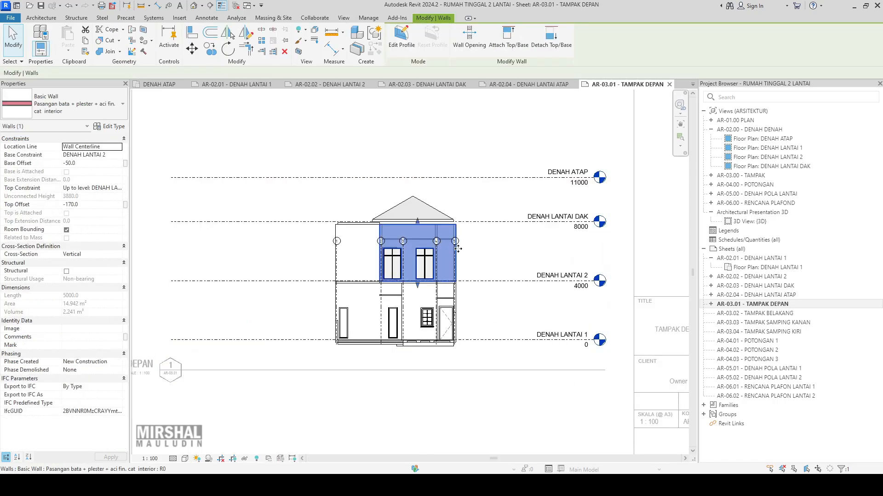
pyautogui.scroll(-1, 465, 246)
pyautogui.press('Escape')
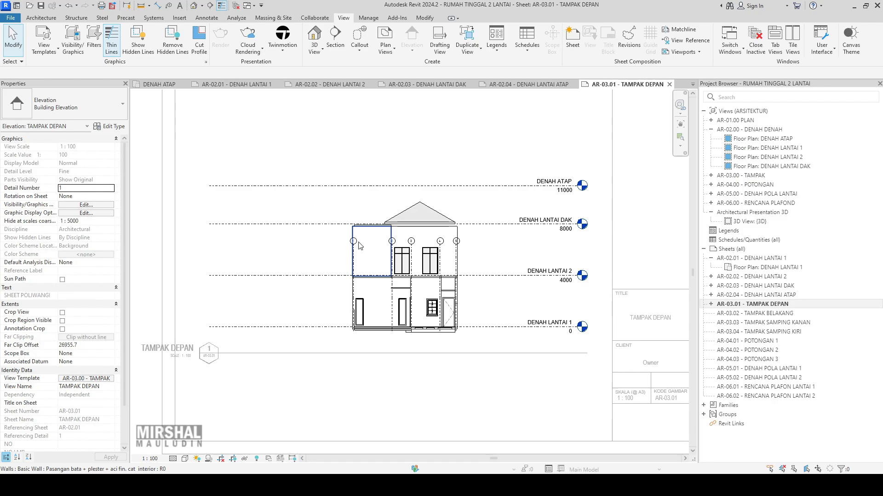
# Raise the aligned heads of grids 1 to 5 above the DENAH ATAP level line in the front elevation
pyautogui.scroll(5, 360, 246)
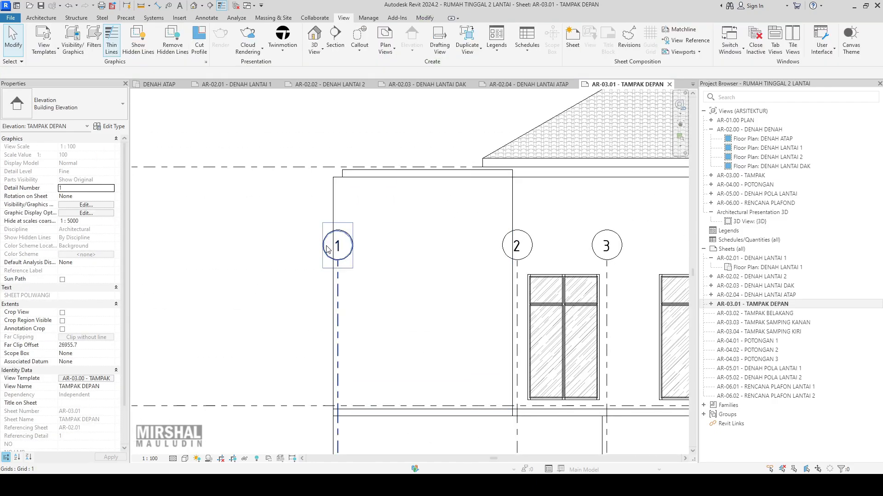
pyautogui.click(327, 249)
pyautogui.scroll(-3, 327, 249)
pyautogui.scroll(-2, 334, 248)
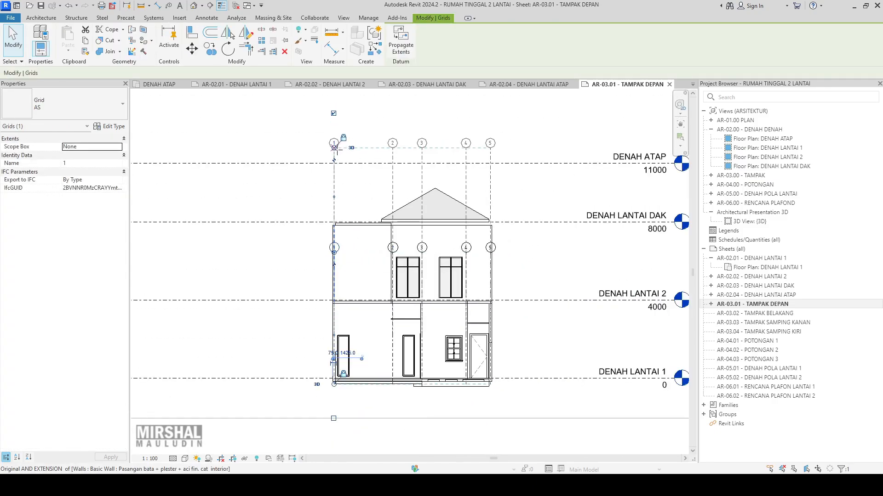
pyautogui.moveTo(334, 147); pyautogui.dragTo(334, 232)
pyautogui.moveTo(431, 213); pyautogui.dragTo(388, 265, button='middle')
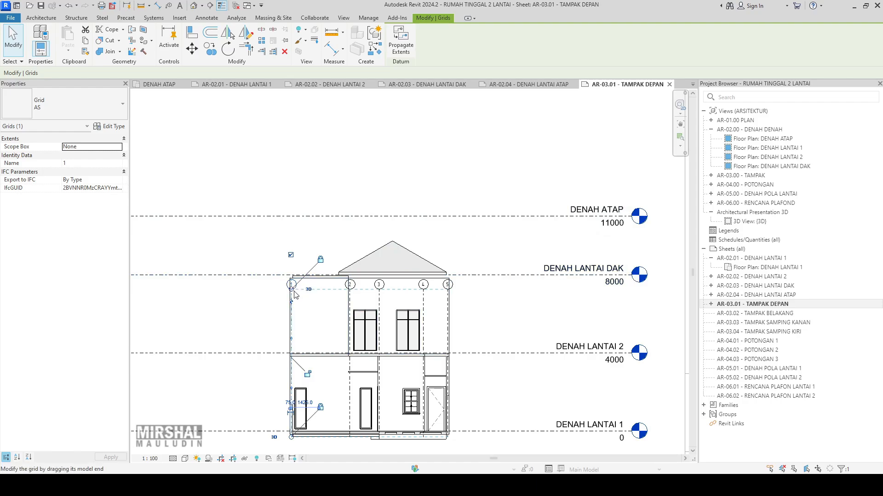
pyautogui.moveTo(292, 291); pyautogui.dragTo(304, 189)
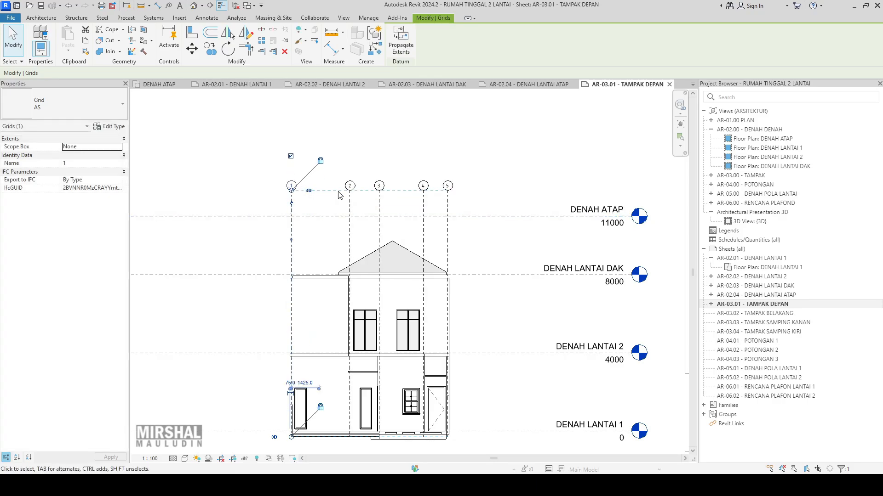
# Extend the lower ends of grids 1 to 5 a little below the DENAH LANTAI 1 level line
pyautogui.scroll(-2, 408, 298)
pyautogui.moveTo(423, 329); pyautogui.dragTo(441, 302, button='middle')
pyautogui.scroll(1, 364, 327)
pyautogui.moveTo(365, 327); pyautogui.dragTo(383, 211, button='middle')
pyautogui.moveTo(353, 282); pyautogui.dragTo(352, 290)
pyautogui.scroll(-2, 390, 297)
pyautogui.moveTo(400, 296); pyautogui.dragTo(401, 340, button='middle')
pyautogui.click(407, 189)
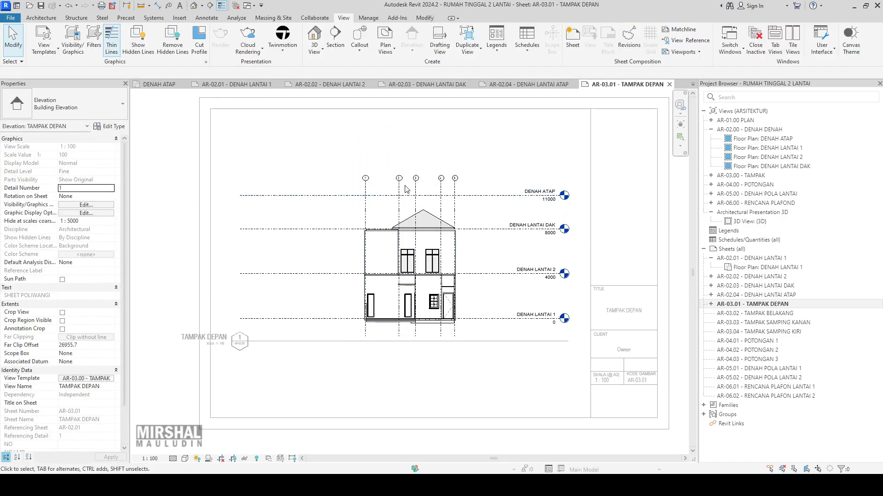
# Switch the bubbles of grids 1 to 5 from their upper ends to their lower ends in the front elevation
pyautogui.scroll(2, 407, 190)
pyautogui.moveTo(410, 176); pyautogui.dragTo(410, 175, button='middle')
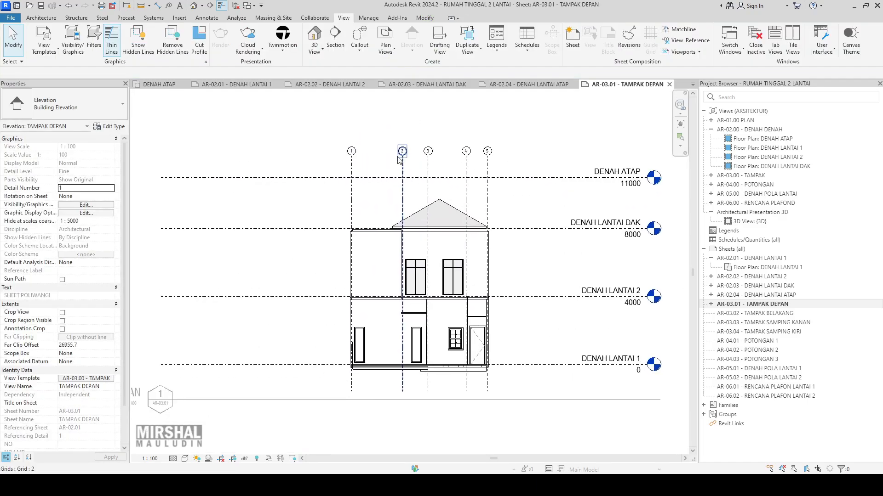
pyautogui.click(404, 168)
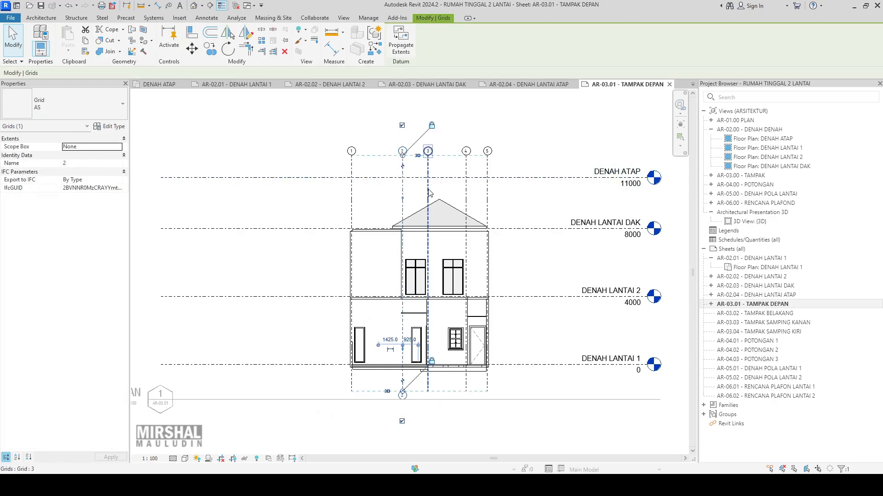
pyautogui.press('Escape')
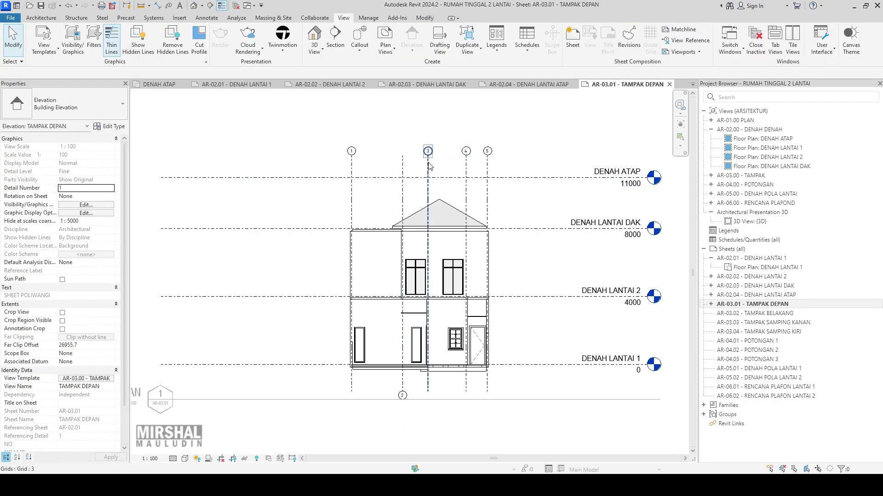
pyautogui.click(428, 163)
pyautogui.click(428, 126)
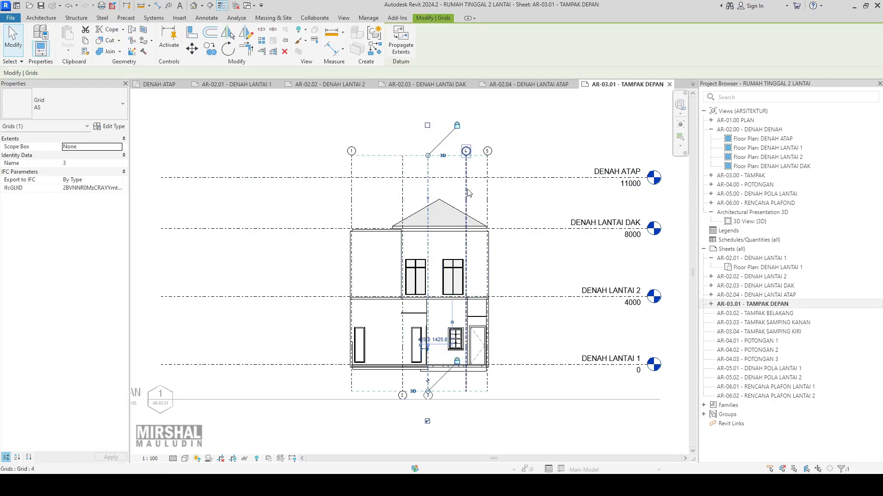
pyautogui.click(466, 152)
pyautogui.click(466, 421)
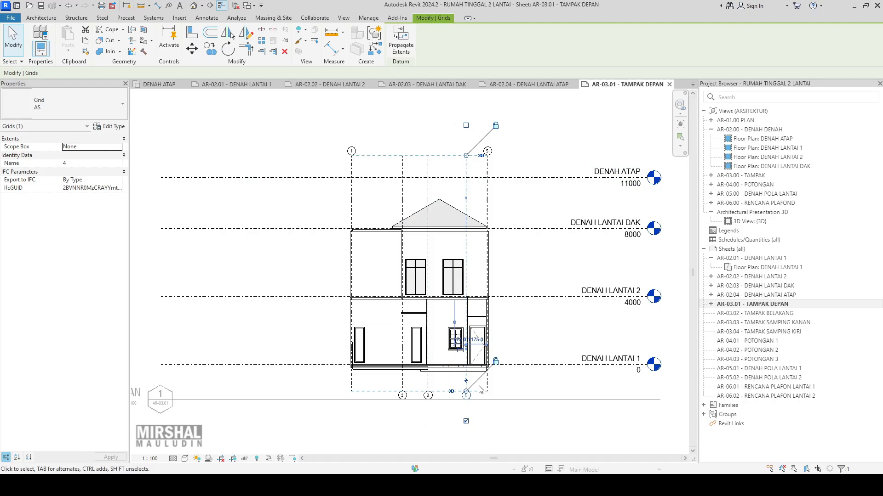
pyautogui.click(486, 166)
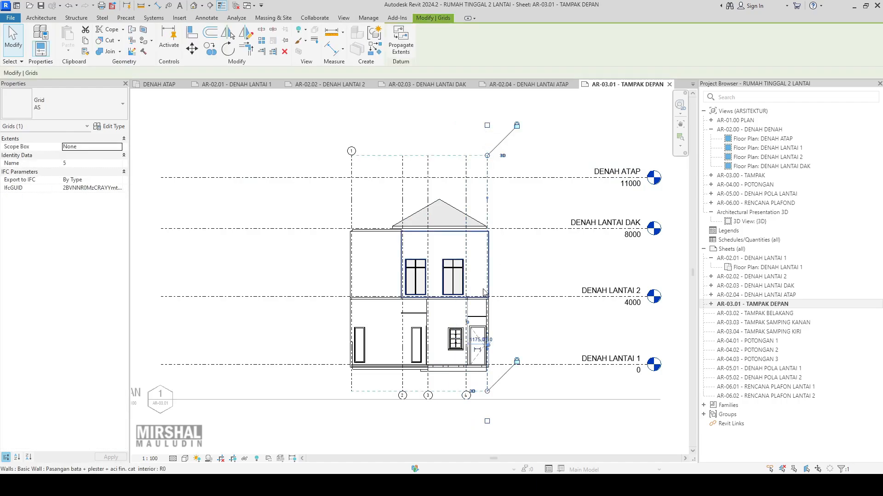
pyautogui.click(488, 422)
pyautogui.click(352, 155)
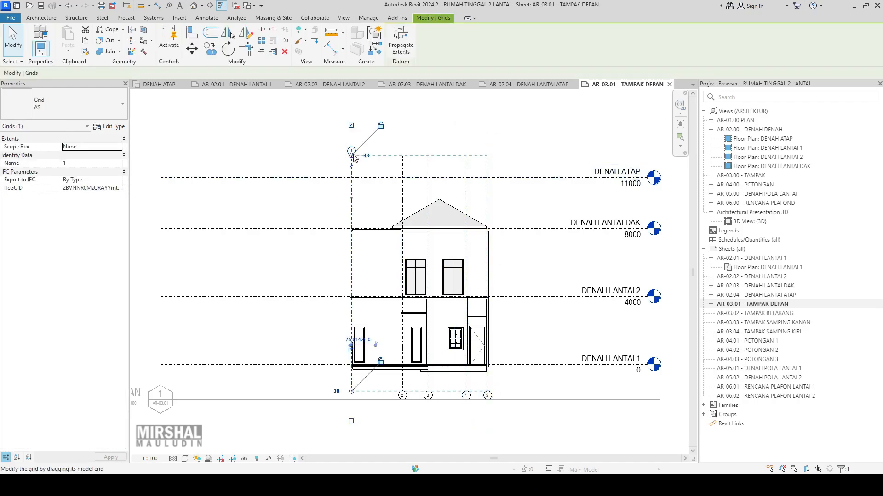
pyautogui.click(351, 423)
pyautogui.click(319, 351)
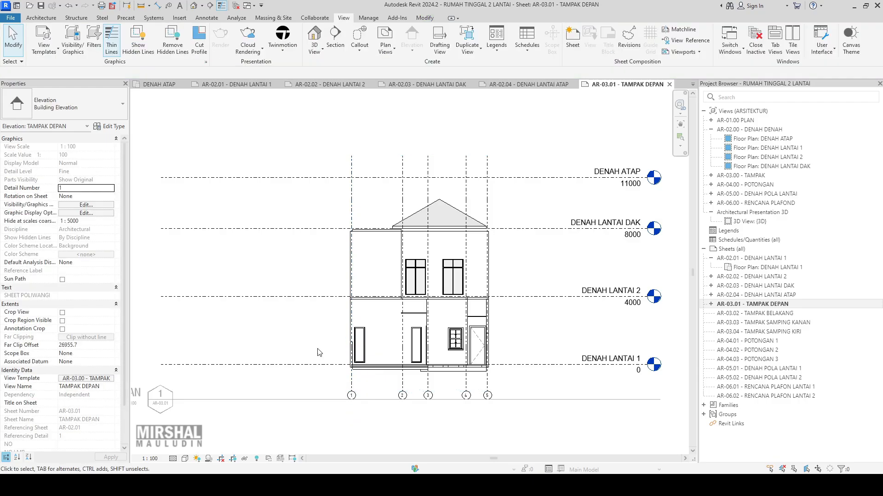
# Shorten the four level lines so they start slightly left of grid 1, and deactivate the TAMPAK DEPAN elevation
pyautogui.scroll(-1, 321, 352)
pyautogui.moveTo(331, 350); pyautogui.dragTo(388, 356, button='middle')
pyautogui.click(324, 208)
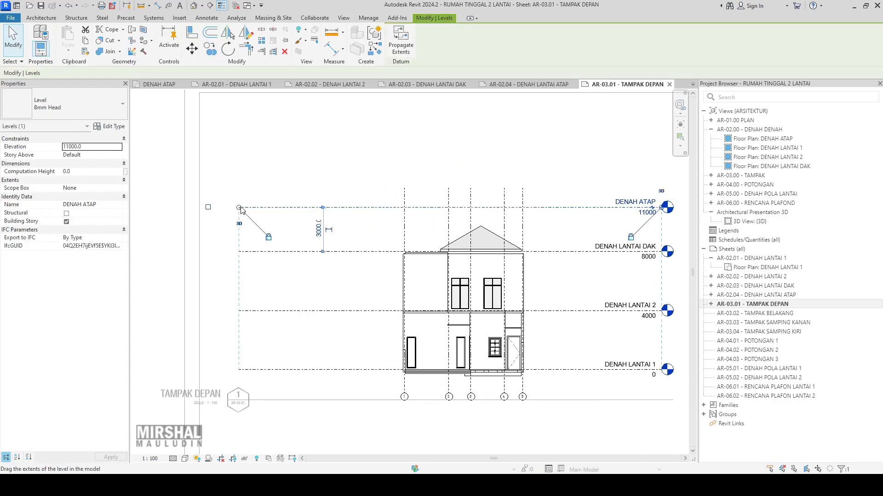
pyautogui.scroll(-1, 531, 232)
pyautogui.moveTo(531, 232); pyautogui.dragTo(400, 234, button='middle')
pyautogui.click(405, 233)
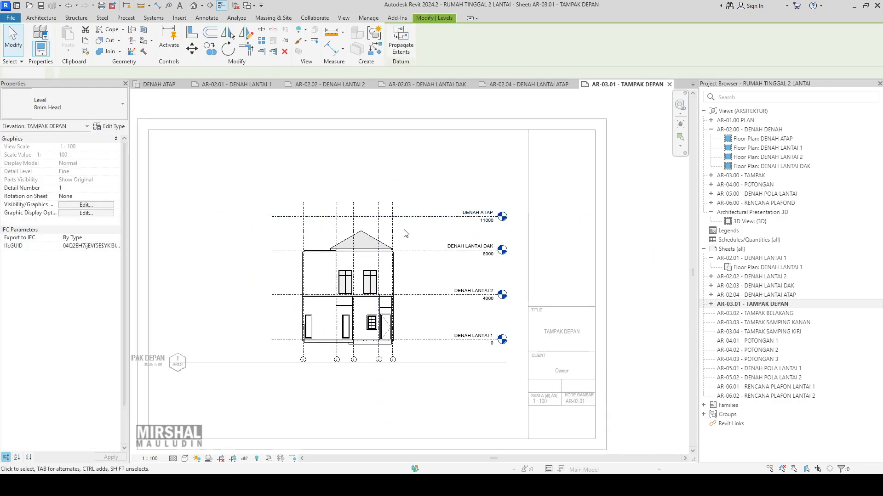
pyautogui.scroll(-1, 665, 290)
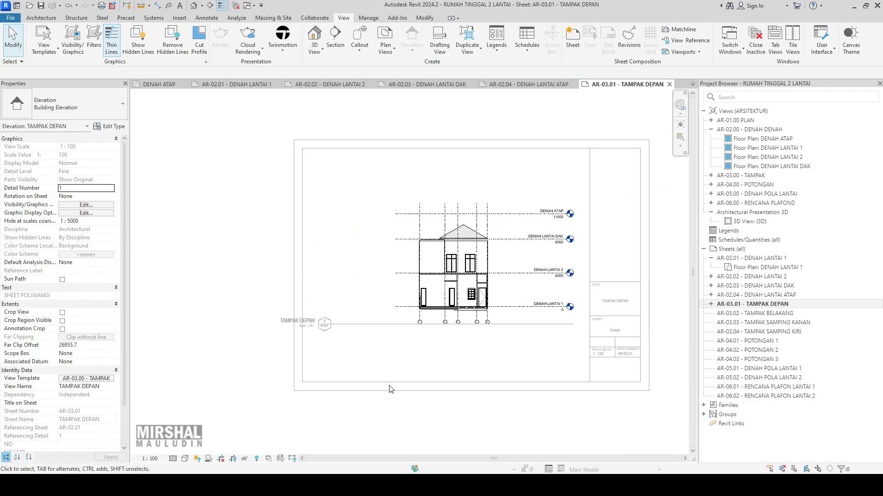
pyautogui.doubleClick(391, 388)
# Shorten the TAMPAK DEPAN title line and place the view title below the elevation, near the border's lower-right corner beside the title block
pyautogui.click(384, 327)
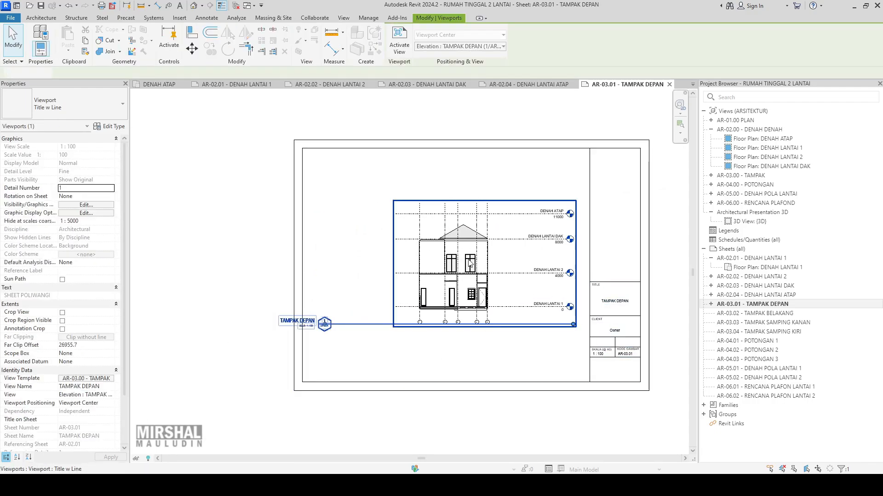
pyautogui.moveTo(539, 325); pyautogui.dragTo(578, 368)
pyautogui.click(277, 336)
pyautogui.click(324, 324)
# Shift the TAMPAK DEPAN viewport slightly up and to the left within the sheet border
pyautogui.click(512, 326)
pyautogui.moveTo(512, 326); pyautogui.dragTo(487, 316)
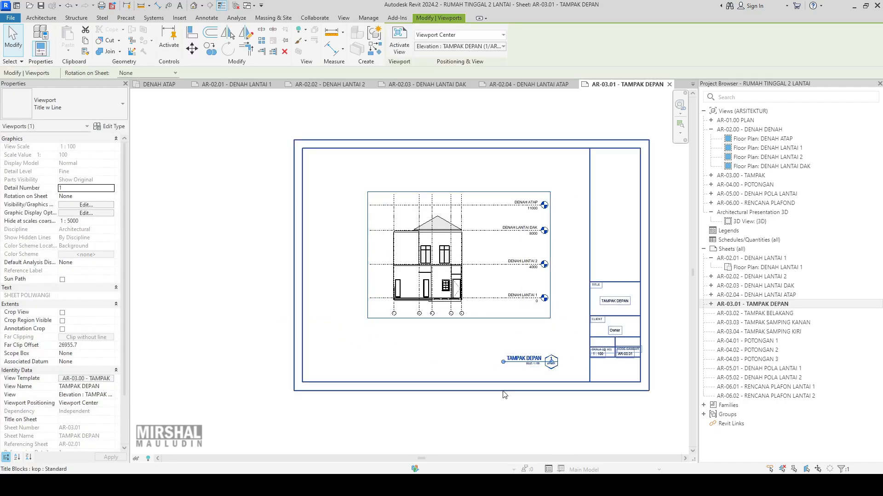
pyautogui.click(504, 394)
pyautogui.moveTo(532, 324); pyautogui.dragTo(481, 308, button='middle')
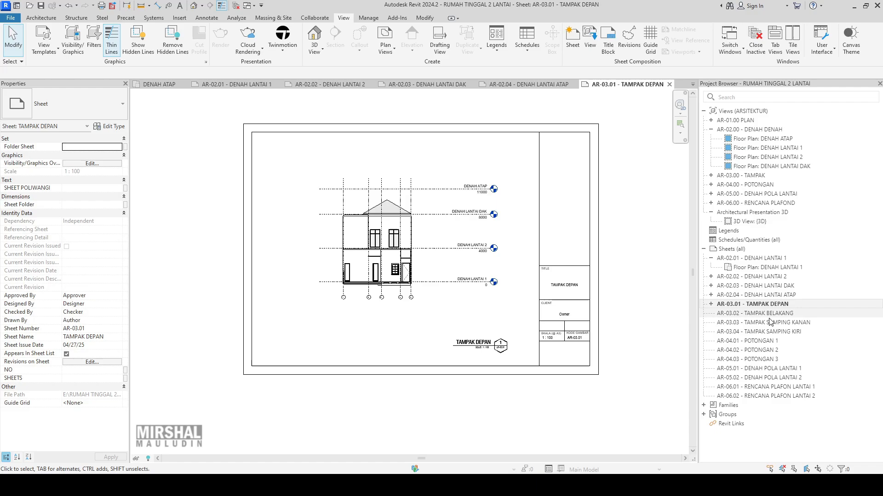
# Open sheet AR-03.02 - TAMPAK BELAKANG and place the TAMPAK BELAKANG elevation within its border
pyautogui.doubleClick(763, 313)
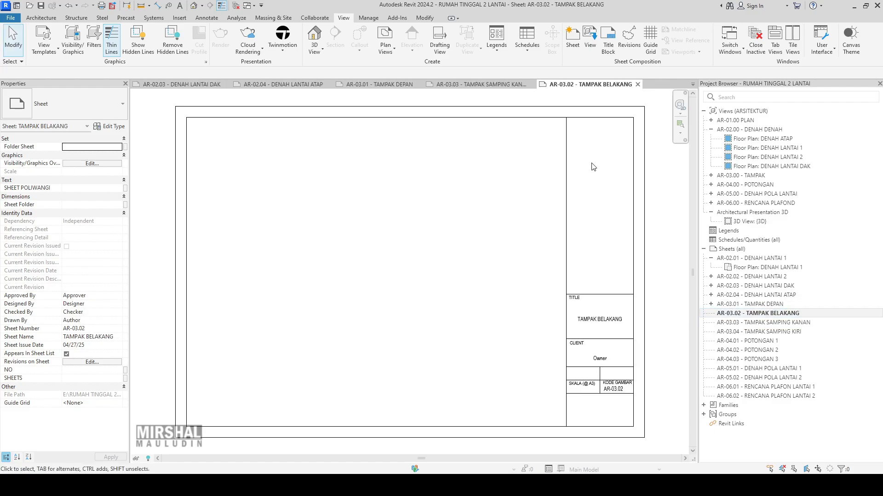
pyautogui.click(590, 39)
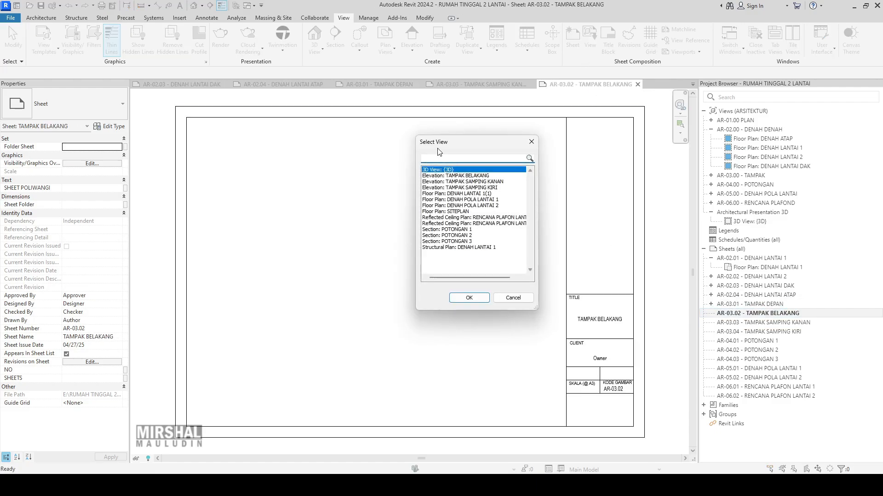
pyautogui.write('BEL')
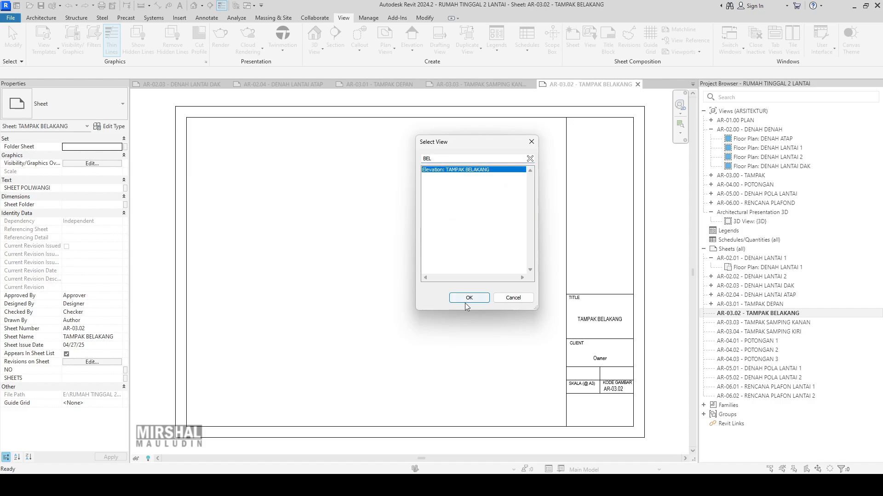
pyautogui.click(465, 299)
pyautogui.click(386, 271)
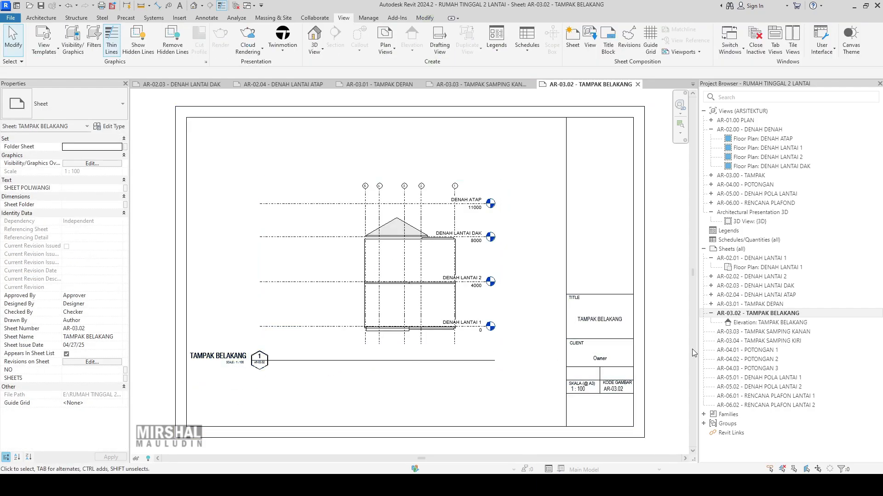
# Open sheet AR-03.03 - TAMPAK SAMPING KANAN and place the TAMPAK SAMPING KANAN elevation within its border
pyautogui.click(770, 332)
pyautogui.doubleClick(770, 331)
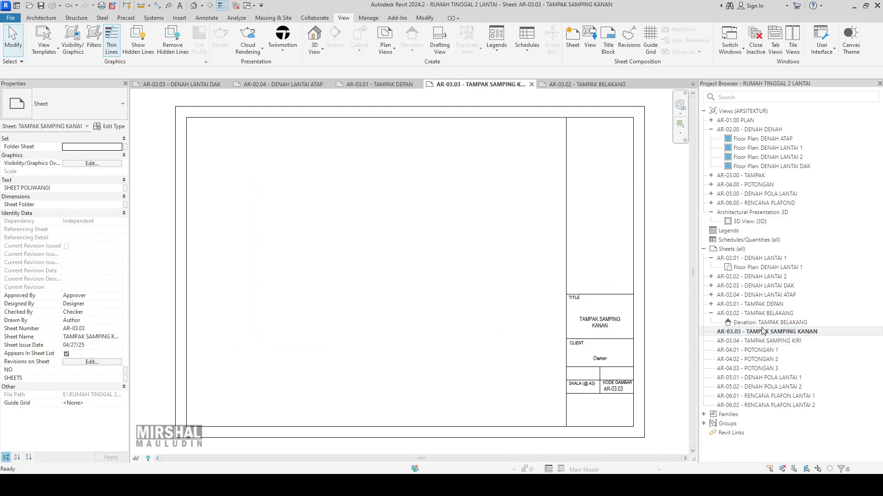
pyautogui.click(590, 39)
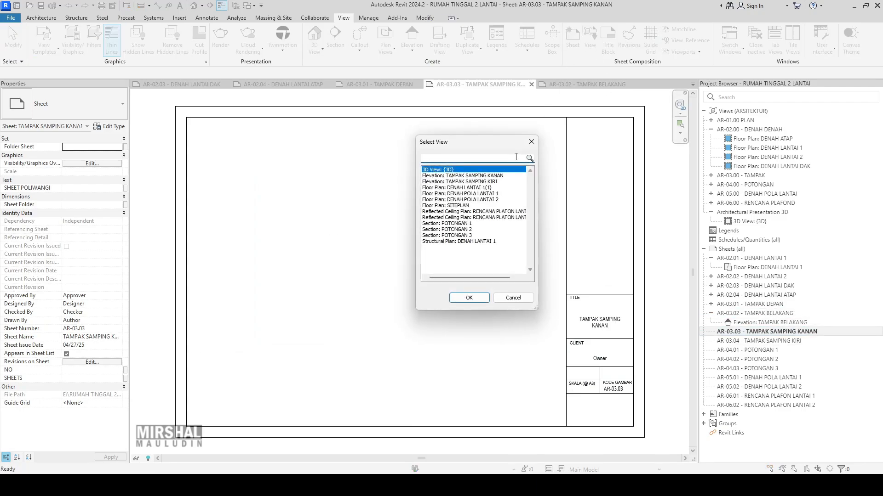
pyautogui.write('KANA')
pyautogui.click(504, 170)
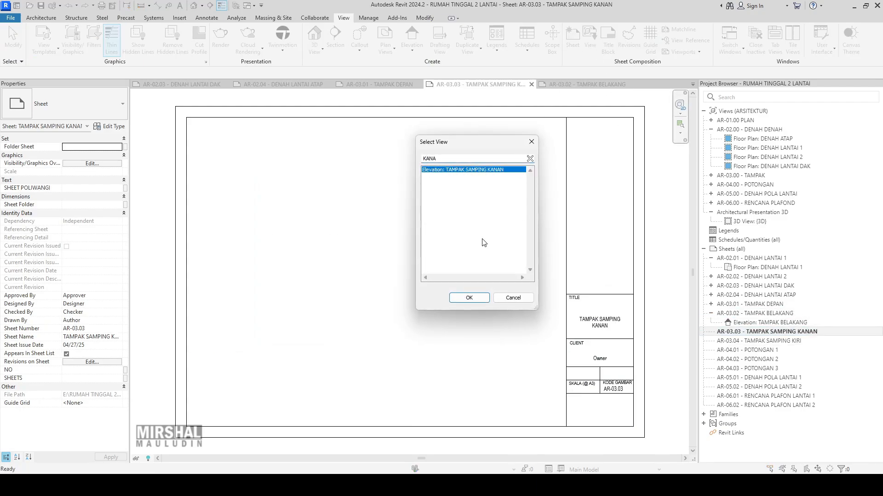
pyautogui.click(469, 298)
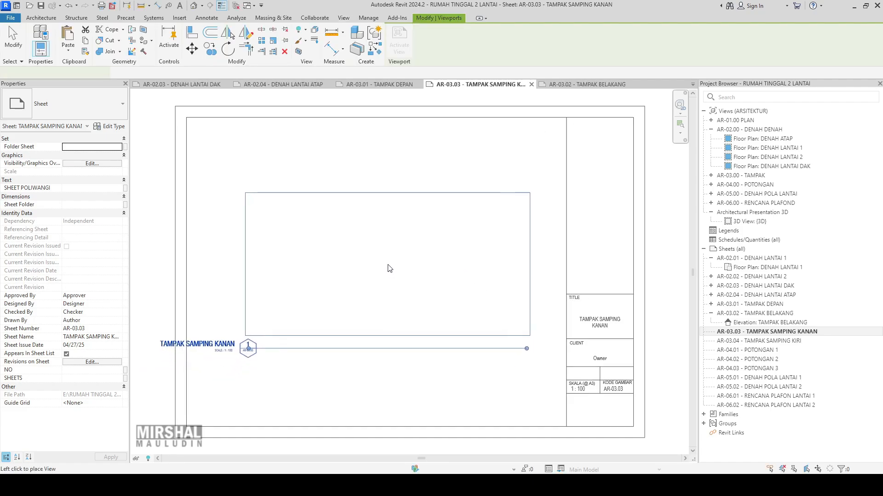
pyautogui.click(438, 241)
pyautogui.click(661, 299)
# Open sheet AR-03.04 - TAMPAK SAMPING KIRI and place the TAMPAK SAMPING KIRI elevation within its border
pyautogui.doubleClick(797, 341)
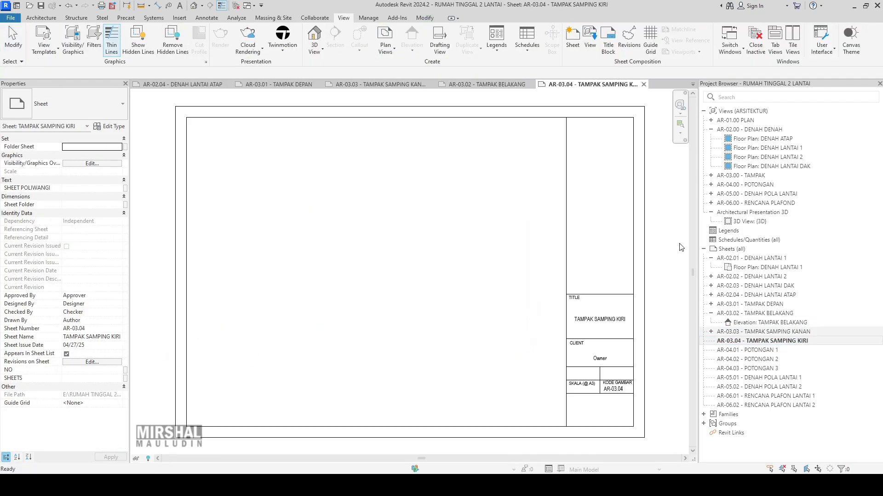
pyautogui.click(586, 53)
pyautogui.write('KIRI')
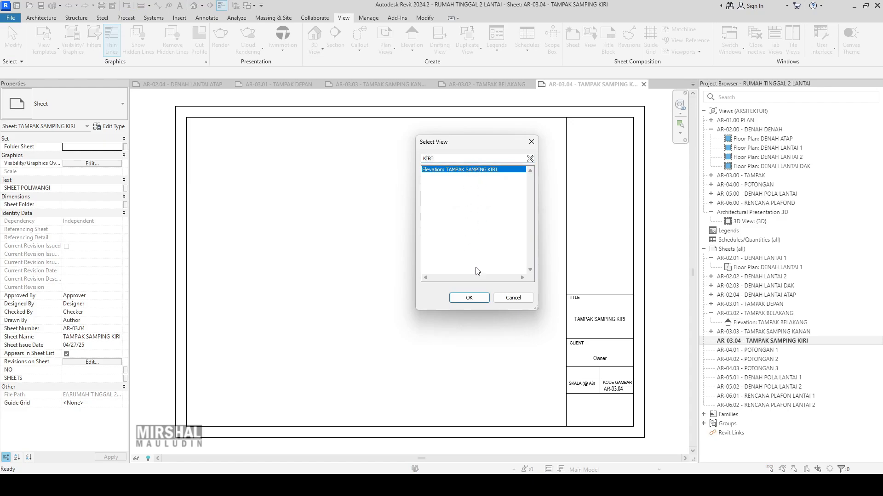
pyautogui.click(474, 298)
pyautogui.click(380, 282)
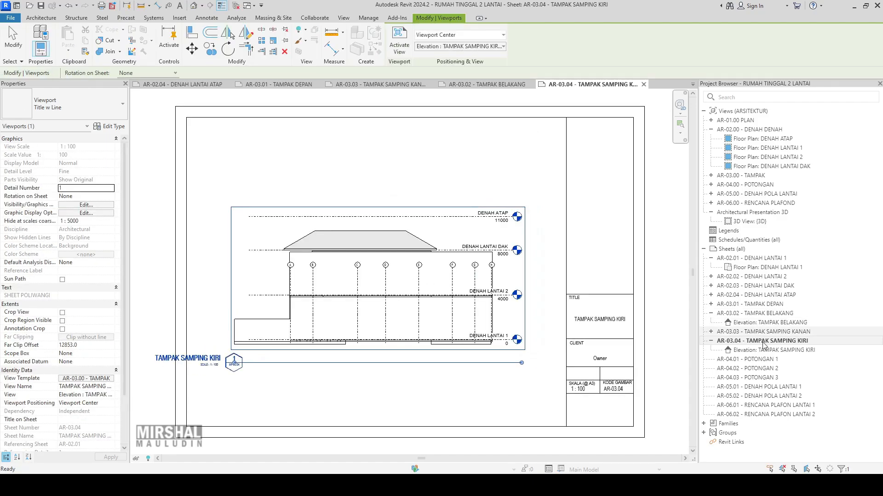
# Open sheet AR-04.01 - POTONGAN 1 and place the POTONGAN 1 section within its border
pyautogui.doubleClick(746, 359)
pyautogui.click(590, 37)
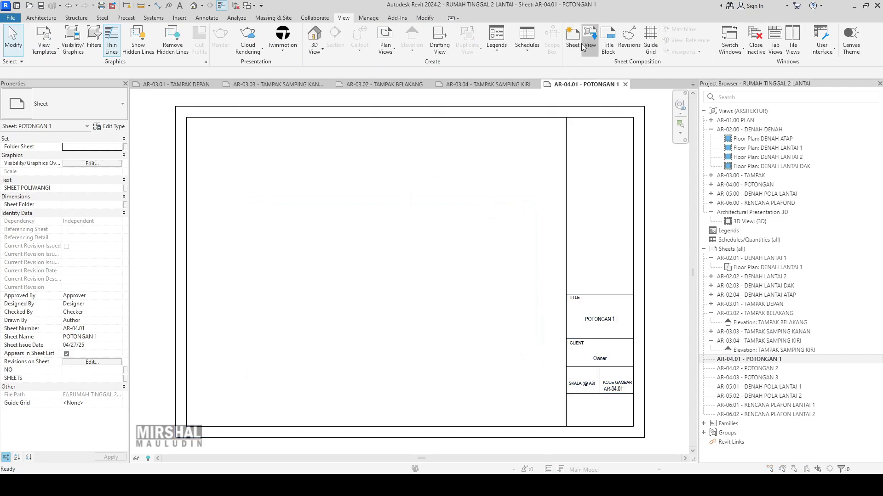
pyautogui.write('PO')
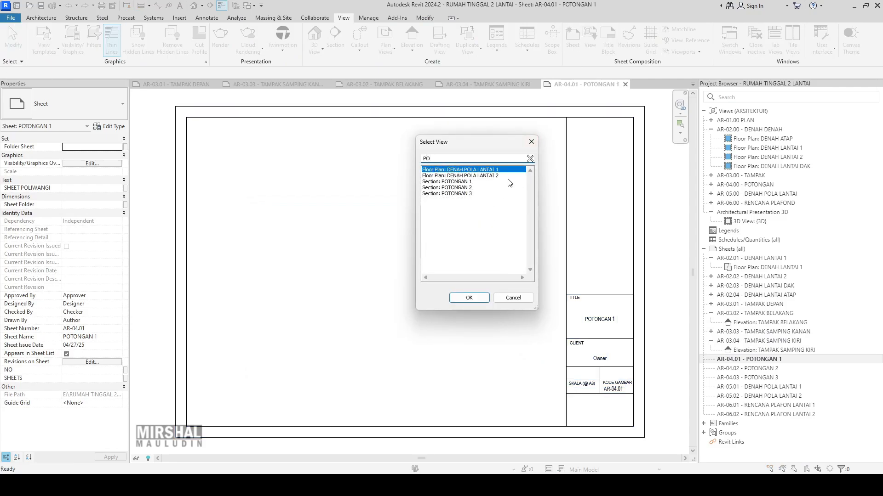
pyautogui.press('BackSpace')
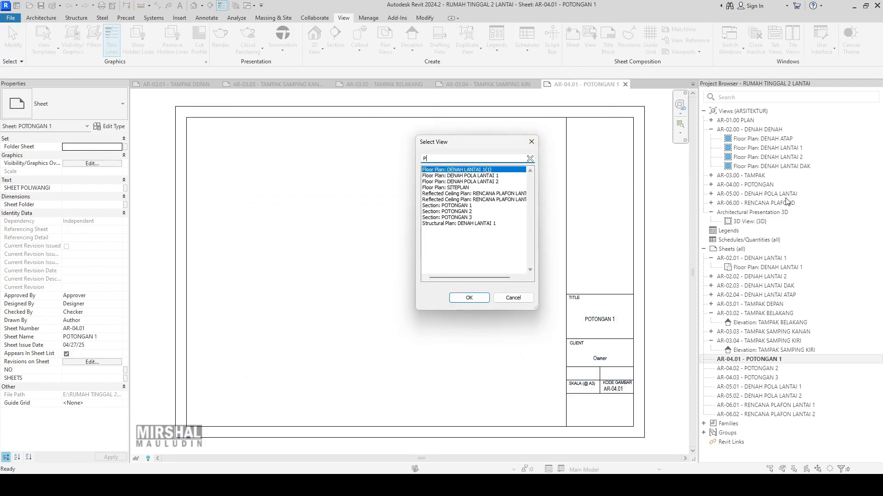
pyautogui.press('BackSpace')
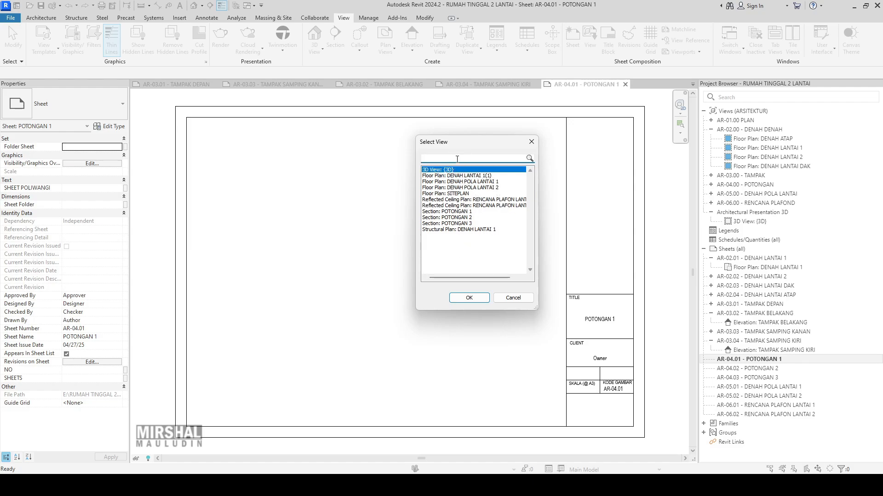
pyautogui.write('PO')
pyautogui.click(478, 182)
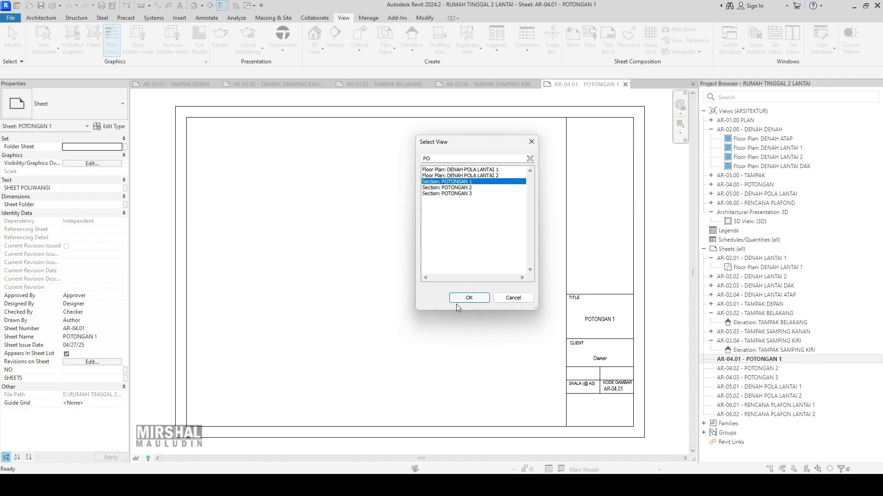
pyautogui.click(468, 298)
pyautogui.click(389, 252)
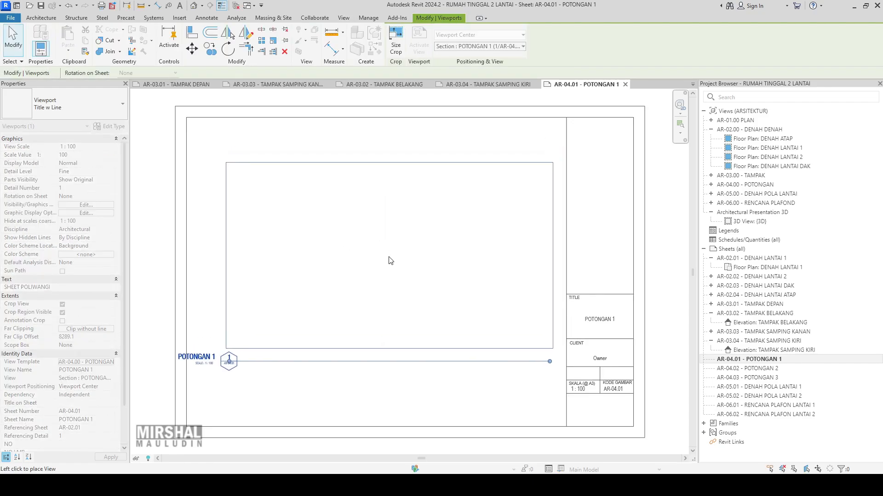
pyautogui.press('Escape')
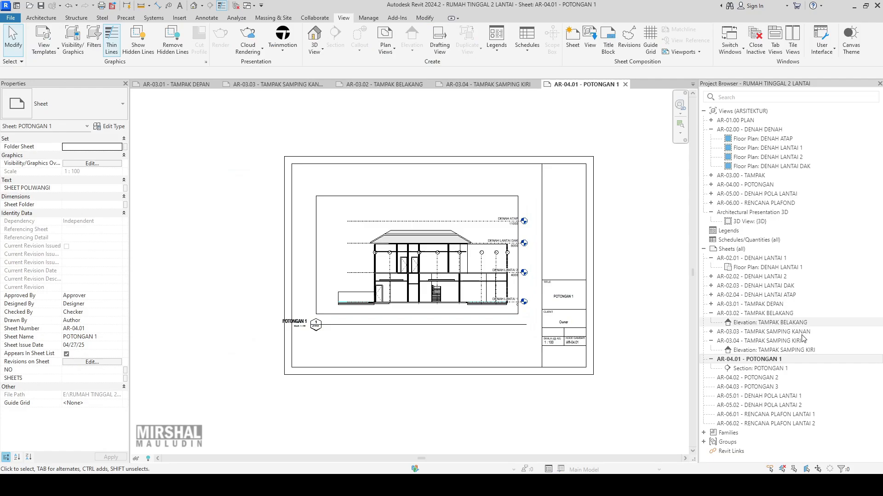
# Open the POTONGAN 1 section view on its own to examine it, and close it again
pyautogui.click(784, 368)
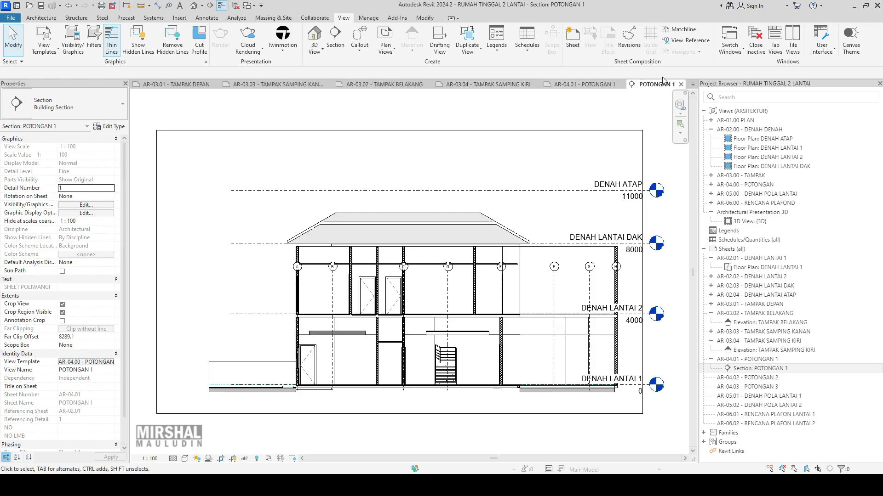
pyautogui.click(681, 85)
# Open sheet AR-04.02 - POTONGAN 2 and place the POTONGAN 2 section within its border
pyautogui.doubleClick(749, 378)
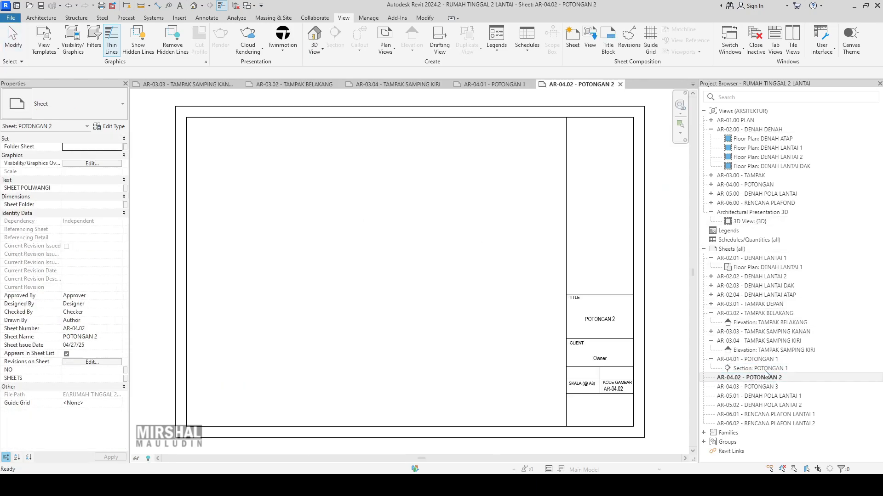
pyautogui.click(590, 37)
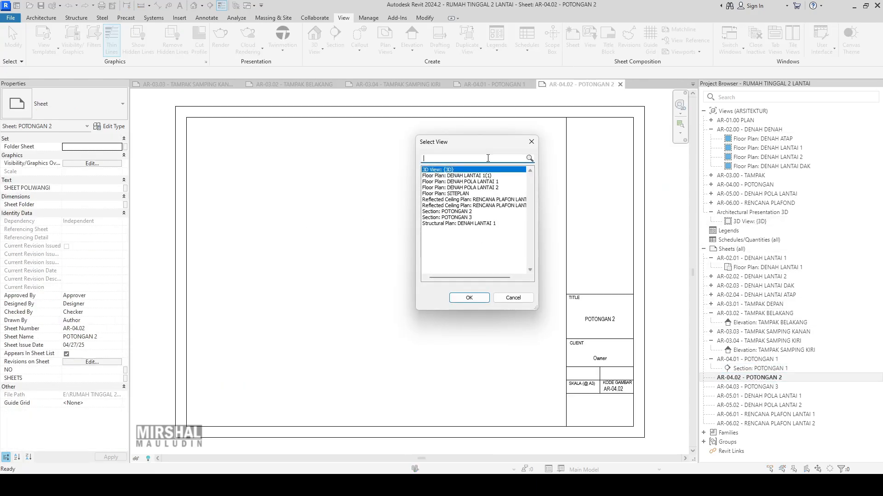
pyautogui.click(460, 211)
pyautogui.click(471, 298)
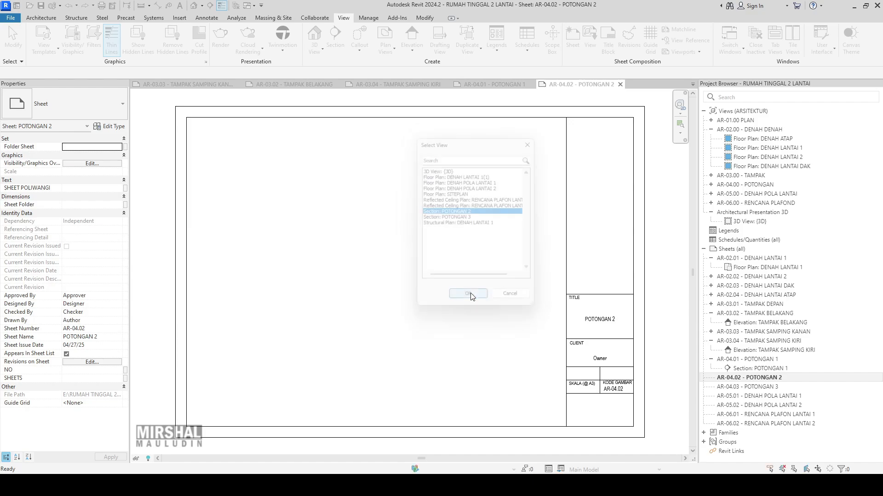
pyautogui.click(376, 285)
# Open sheet AR-04.03 - POTONGAN 3 and place the POTONGAN 3 section within its border
pyautogui.doubleClick(749, 386)
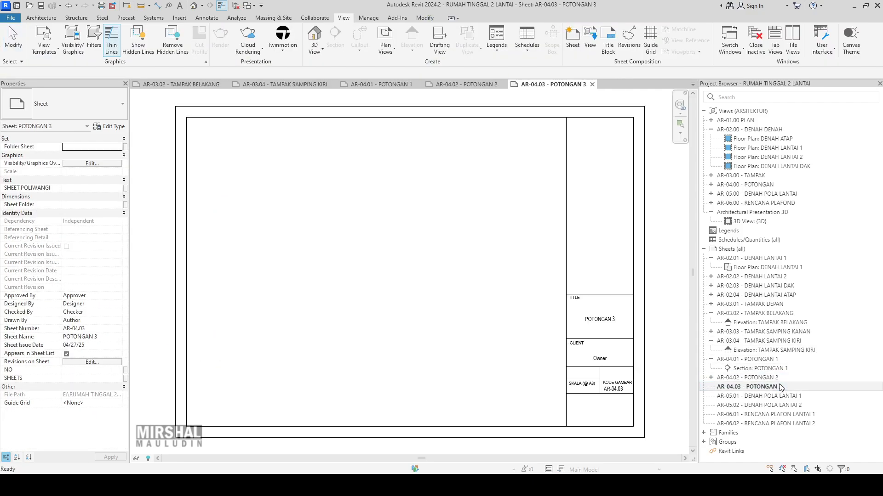
pyautogui.click(590, 37)
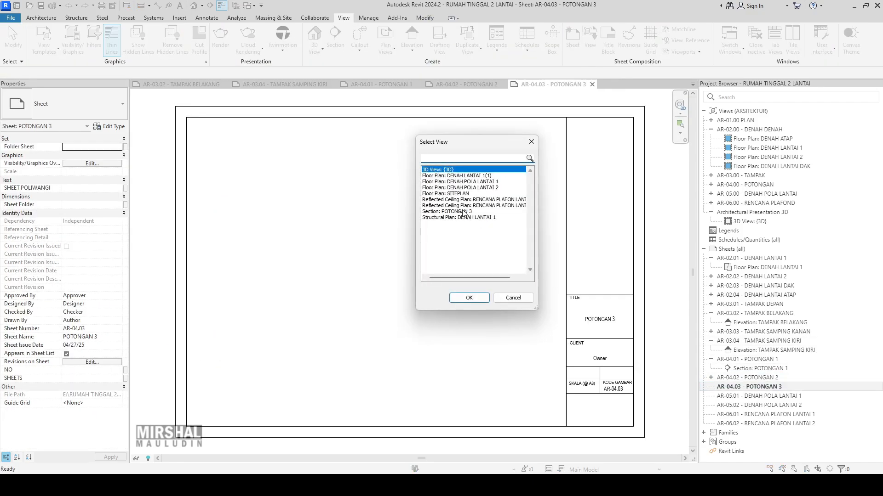
pyautogui.click(462, 211)
pyautogui.click(469, 298)
pyautogui.click(658, 325)
pyautogui.doubleClick(788, 395)
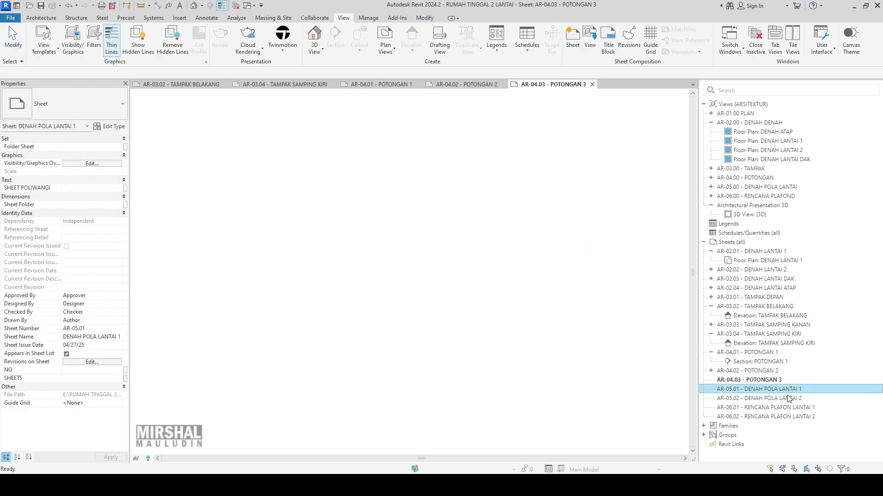
pyautogui.click(448, 84)
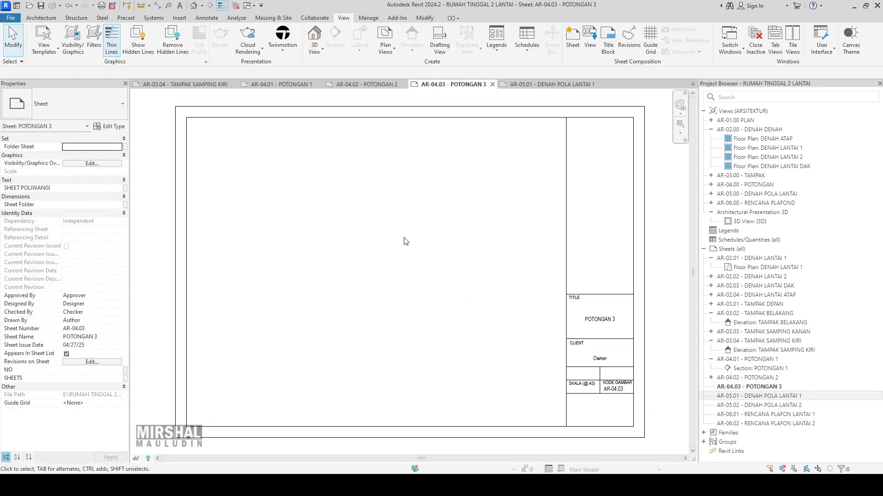
pyautogui.click(590, 41)
pyautogui.click(463, 213)
pyautogui.click(469, 298)
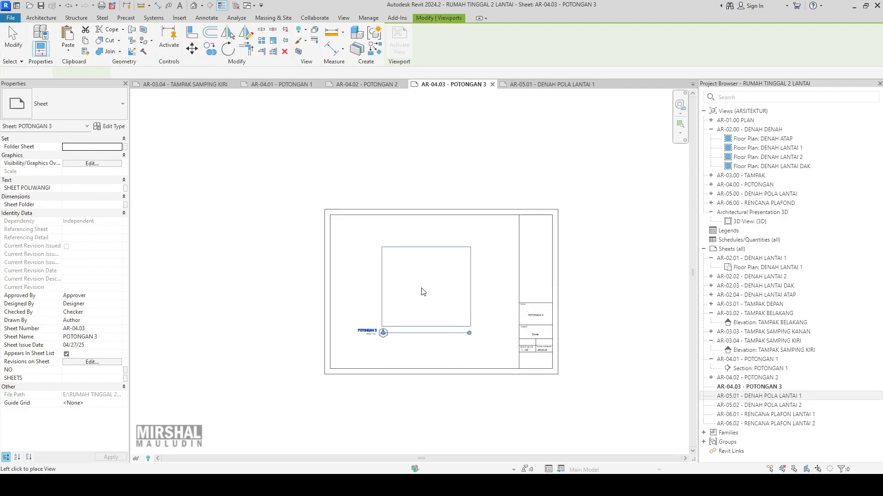
pyautogui.click(423, 291)
pyautogui.press('Escape')
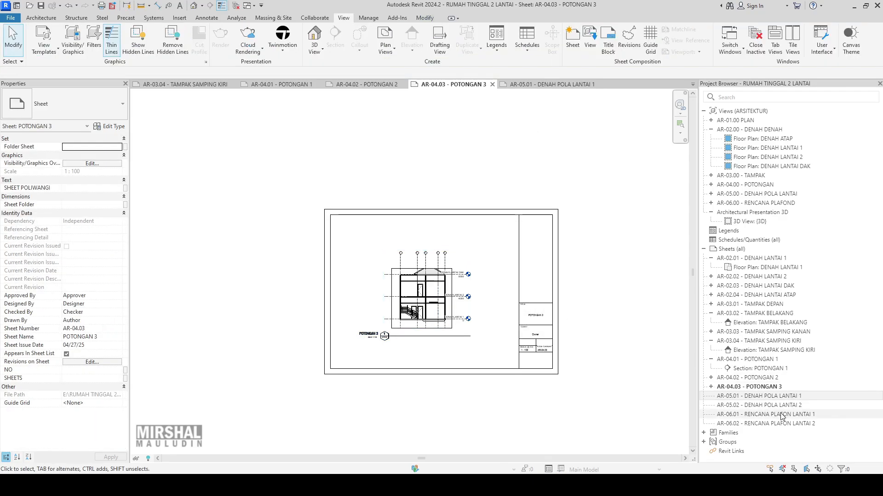
# Open sheet AR-05.01 - DENAH POLA LANTAI 1 and place the DENAH POLA LANTAI 1 floor plan on it
pyautogui.doubleClick(788, 396)
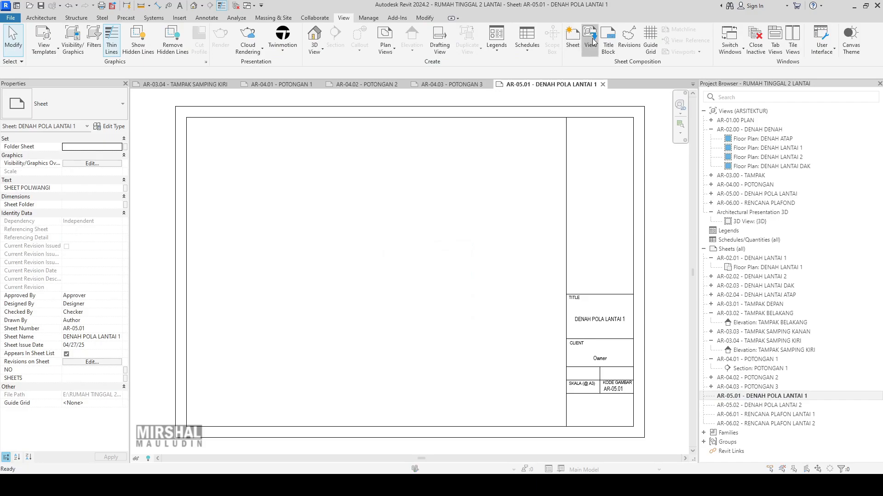
pyautogui.click(591, 41)
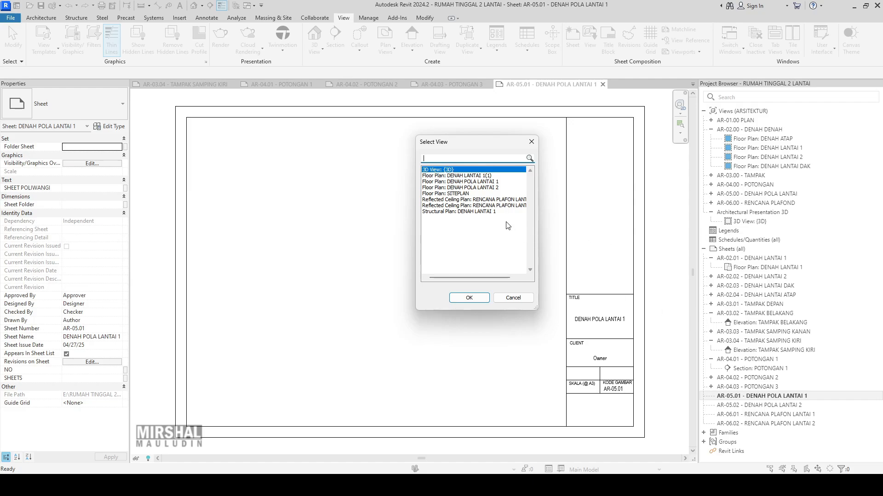
pyautogui.click(487, 182)
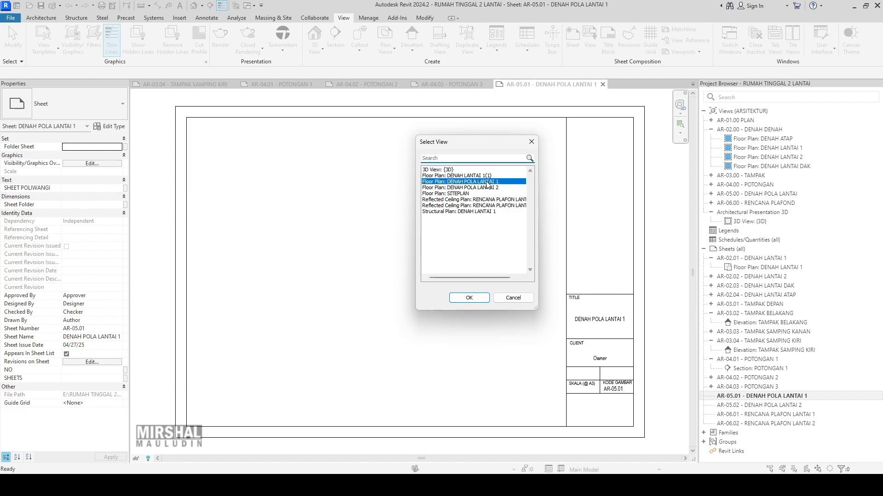
pyautogui.click(469, 298)
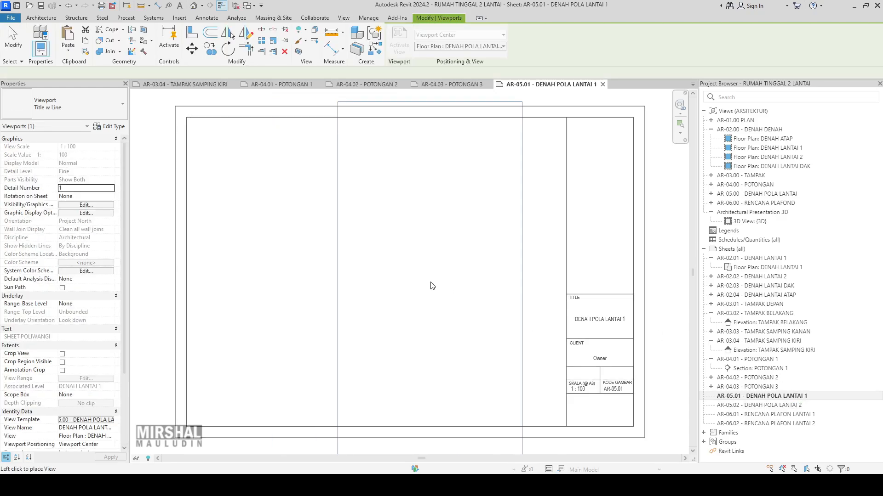
pyautogui.click(424, 275)
pyautogui.press('Escape')
# Open sheet AR-05.02 - DENAH POLA LANTAI 2 and place the DENAH POLA LANTAI 2 floor plan on it
pyautogui.doubleClick(758, 405)
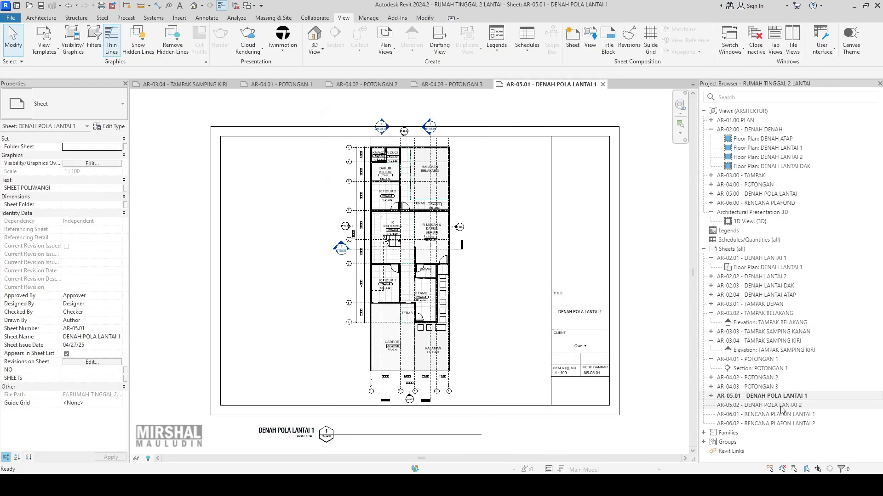
pyautogui.click(590, 36)
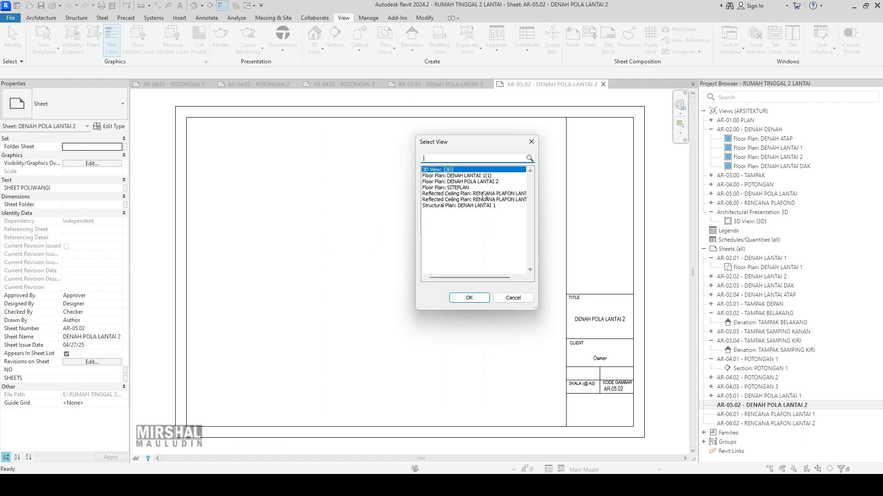
pyautogui.click(487, 181)
pyautogui.click(475, 299)
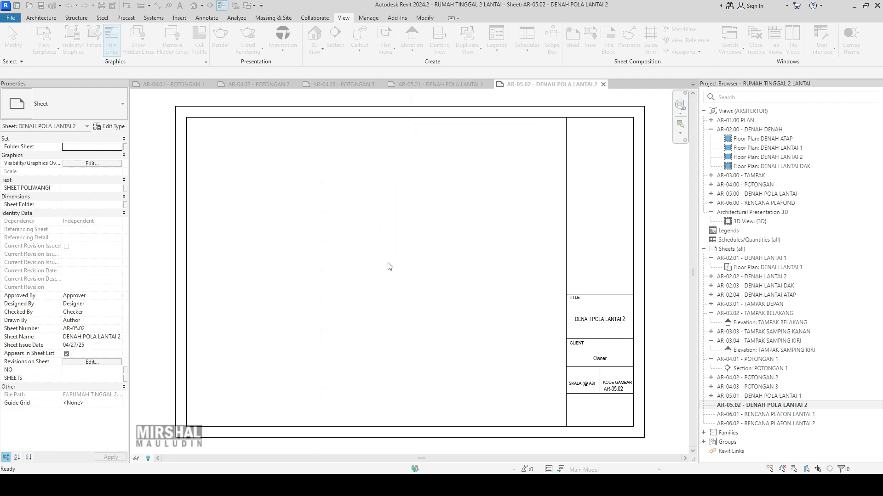
pyautogui.click(381, 279)
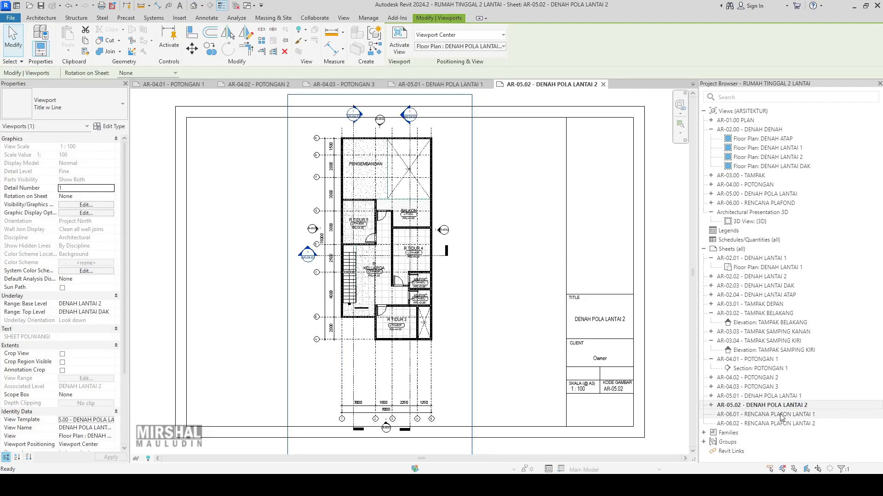
pyautogui.press('Escape')
# Open sheet AR-06.01 - RENCANA PLAFON LANTAI 1 and place the RENCANA PLAFON LANTAI 1 reflected ceiling plan on it
pyautogui.doubleClick(765, 415)
pyautogui.click(588, 40)
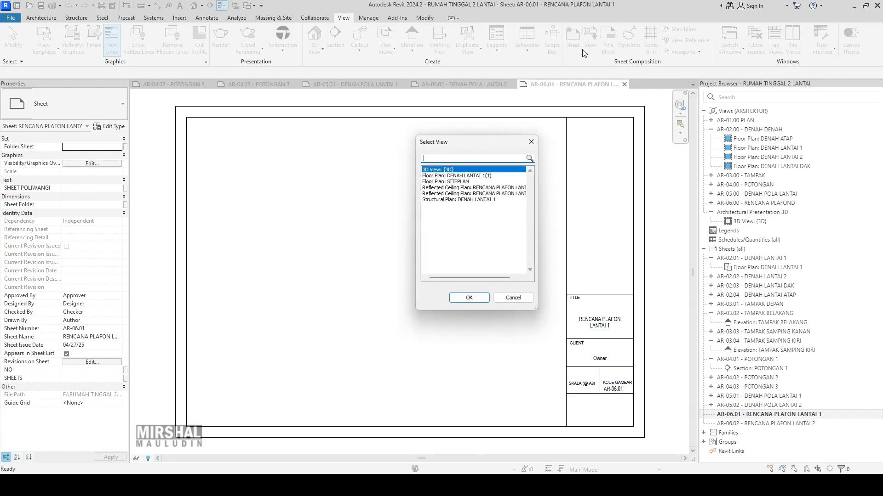
pyautogui.click(498, 188)
pyautogui.click(468, 298)
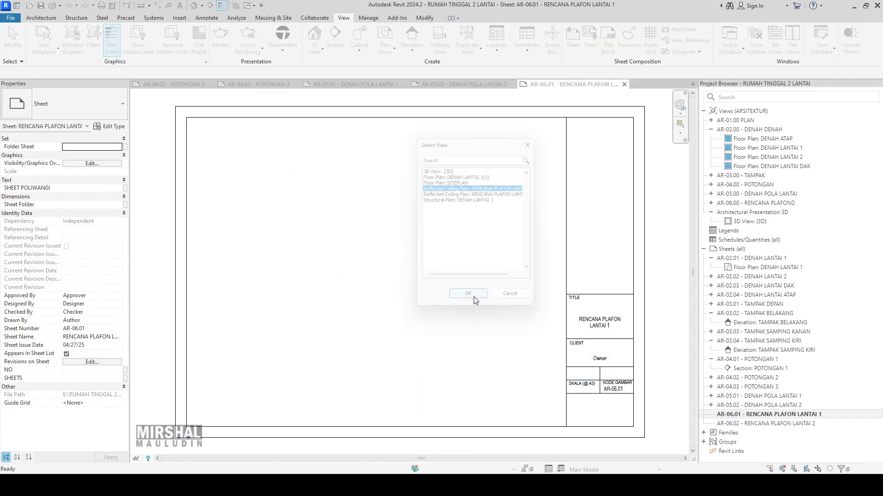
pyautogui.click(390, 260)
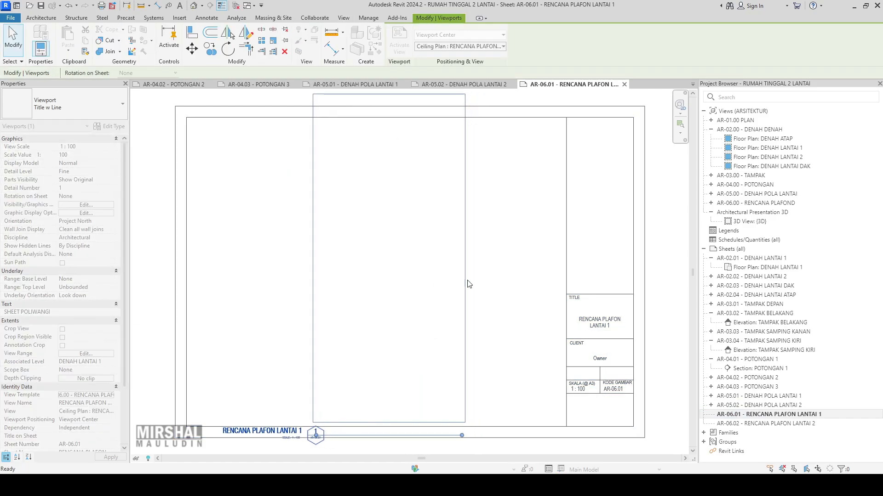
pyautogui.click(798, 422)
# Open sheet AR-06.02 - RENCANA PLAFON LANTAI 2 and place the RENCANA PLAFON LANTAI 2 reflected ceiling plan on it
pyautogui.doubleClick(799, 423)
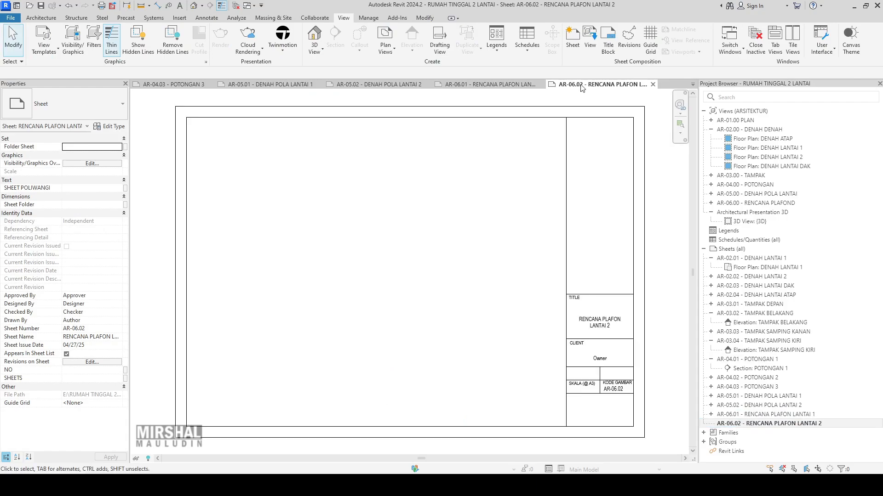
pyautogui.click(592, 40)
pyautogui.click(484, 188)
pyautogui.click(469, 298)
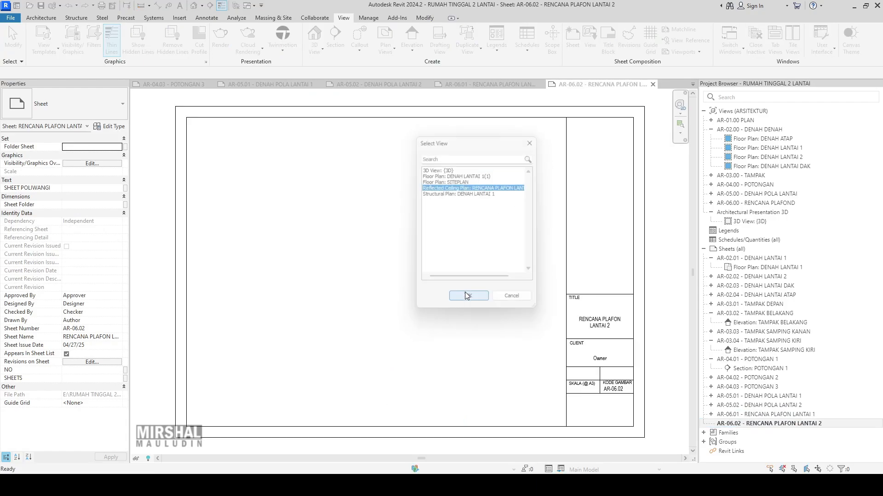
pyautogui.click(395, 272)
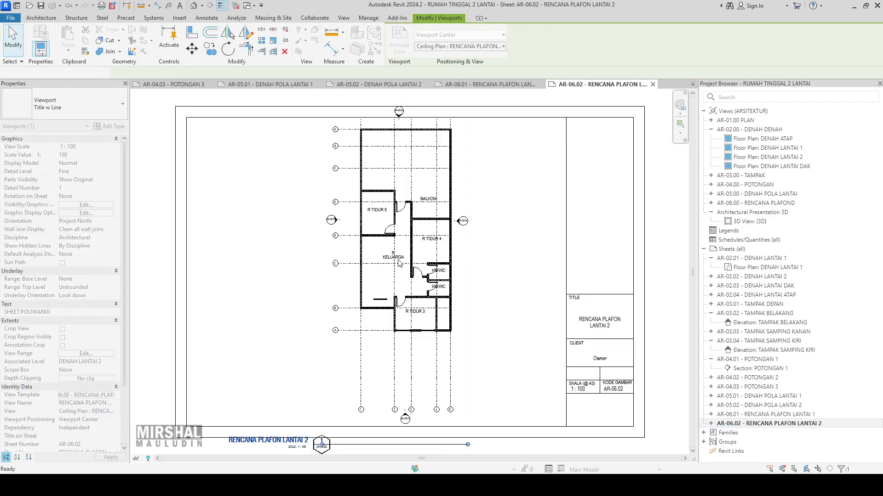
pyautogui.press('Escape')
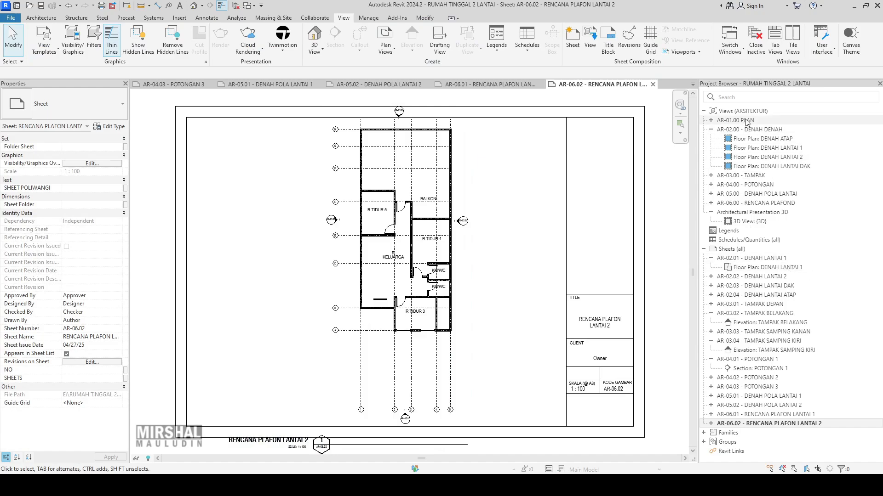
# Collapse the expanded sheets AR-02.01, AR-03.02, AR-03.04 and AR-04.01 in the sheet list
pyautogui.click(711, 258)
pyautogui.click(711, 305)
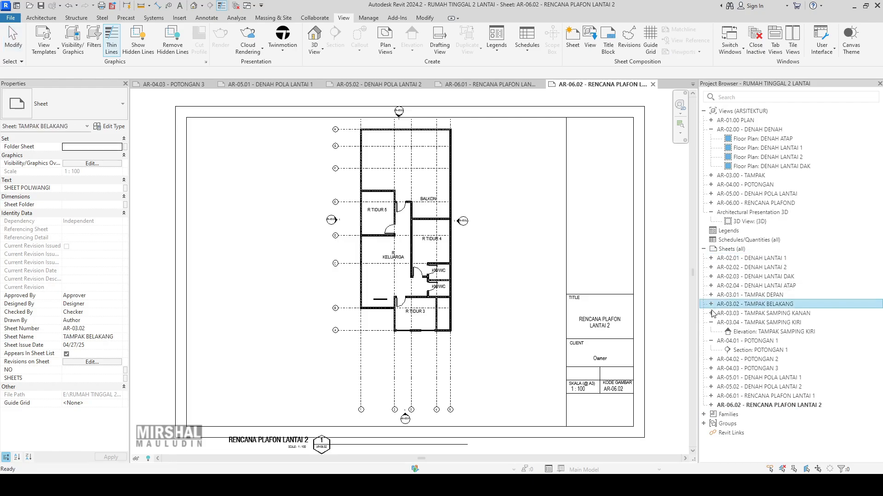
pyautogui.click(711, 323)
pyautogui.click(711, 331)
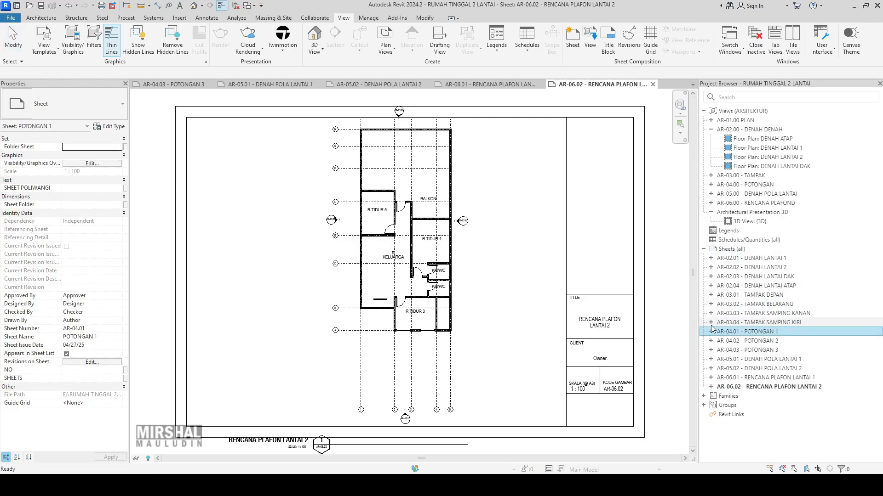
# Expand sheet AR-02.01 - DENAH LANTAI 1 to inspect the floor plan placed on it, and collapse it again
pyautogui.click(711, 258)
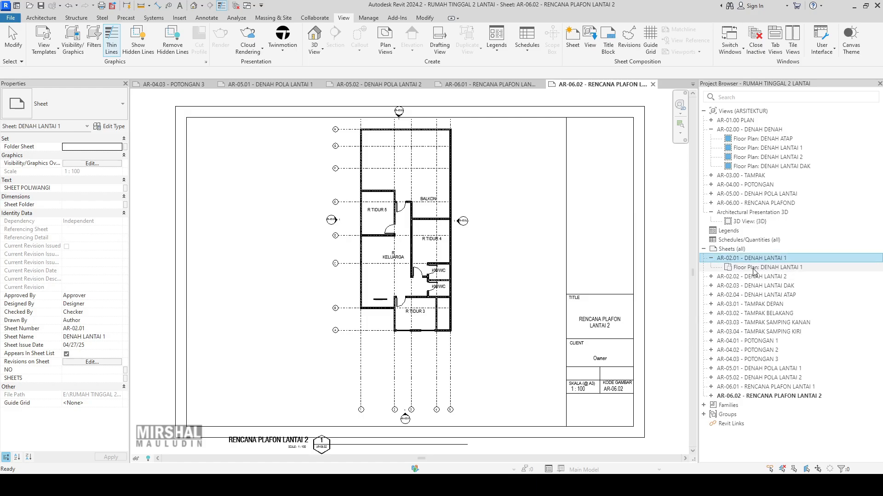
pyautogui.click(753, 269)
pyautogui.scroll(-2, 497, 272)
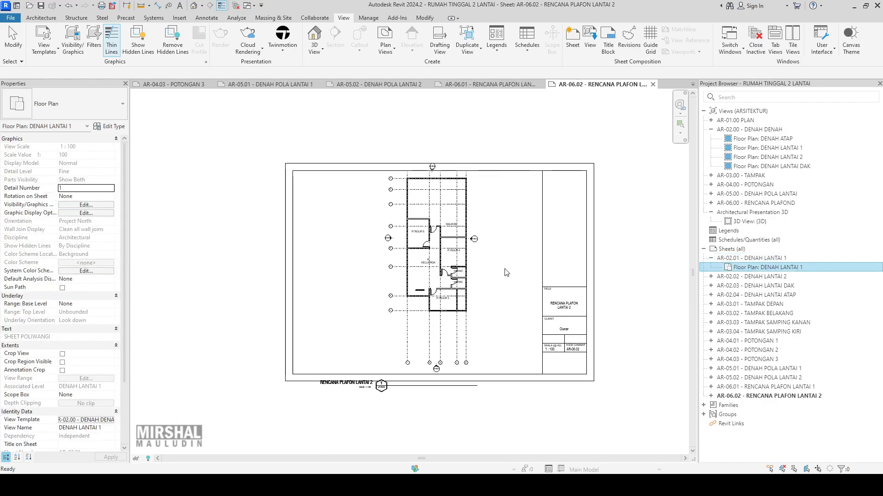
pyautogui.click(505, 270)
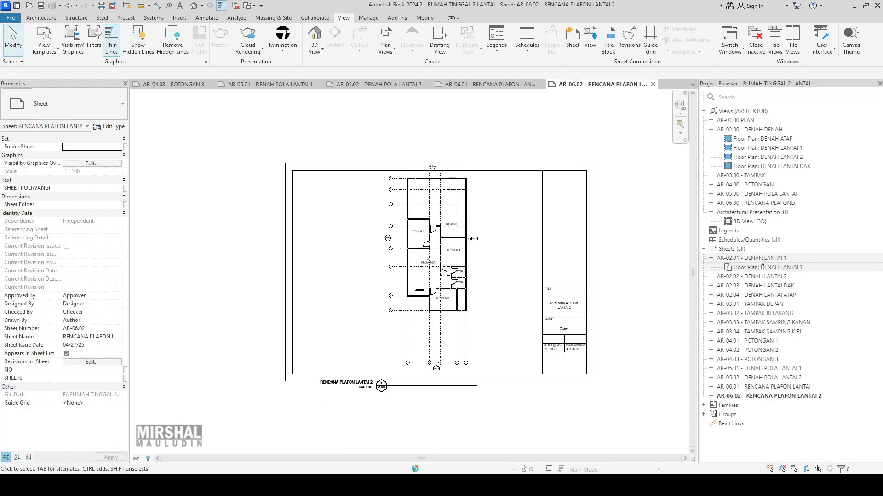
pyautogui.click(711, 259)
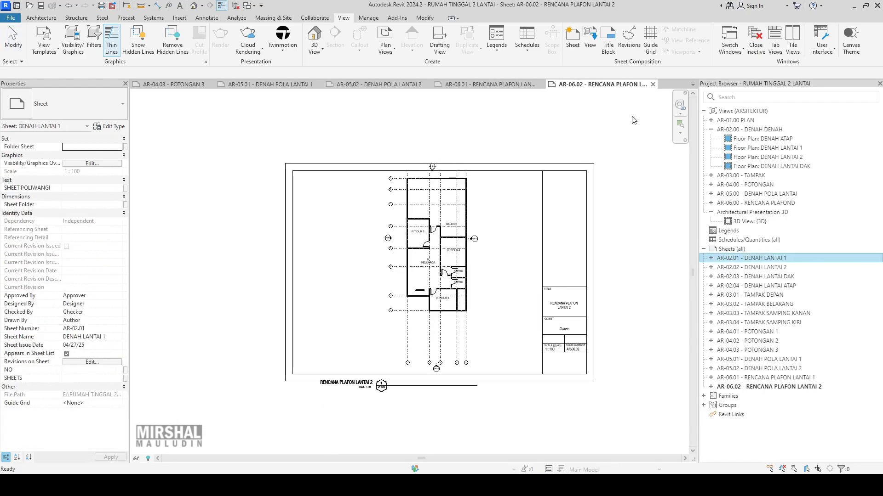
# Close the open sheets AR-06.02, AR-06.01 and AR-05.02 to return to sheet AR-05.01
pyautogui.click(653, 84)
pyautogui.click(627, 85)
pyautogui.click(603, 85)
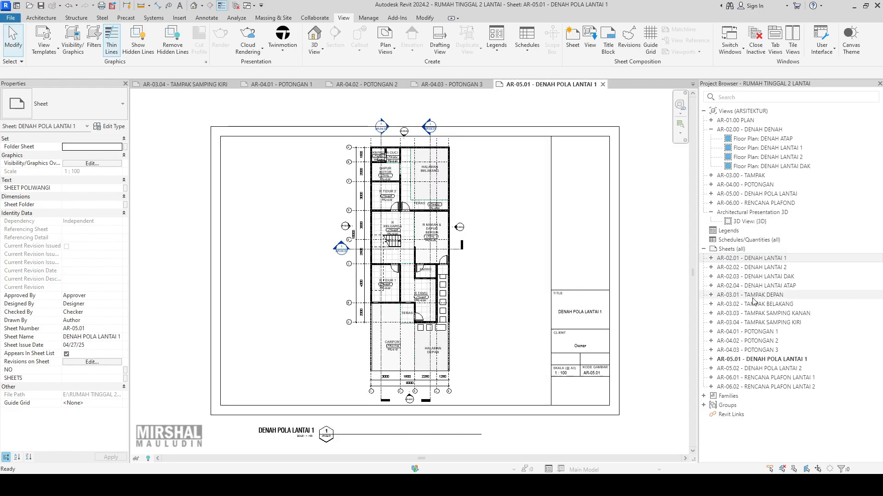
# Delete the DENAH POLA LANTAI 1 viewport from sheet AR-05.01 and undo the deletion
pyautogui.click(431, 197)
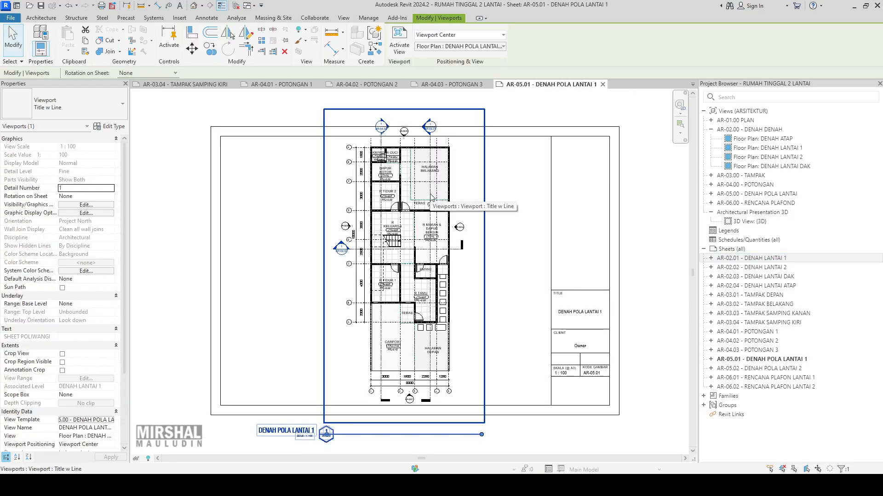
pyautogui.press('Delete')
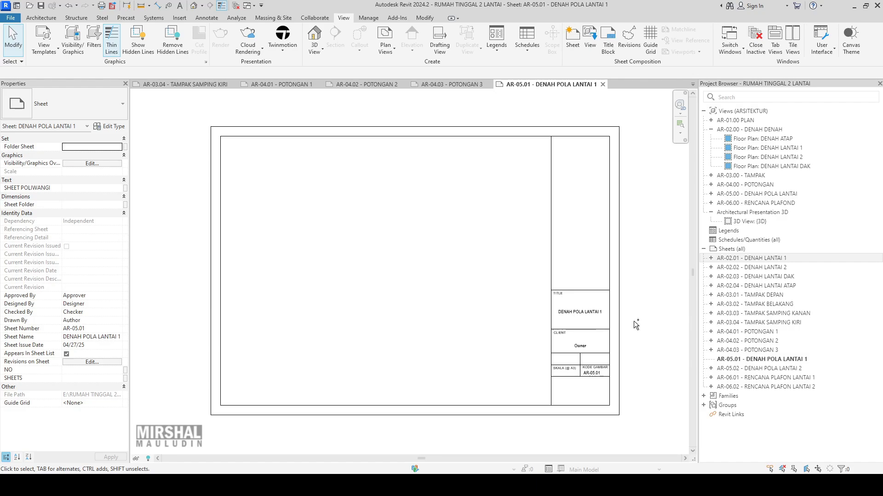
pyautogui.hotkey('ctrl', 'z')
# Review the list of views still available for placement on a sheet, without placing any
pyautogui.scroll(-1, 633, 308)
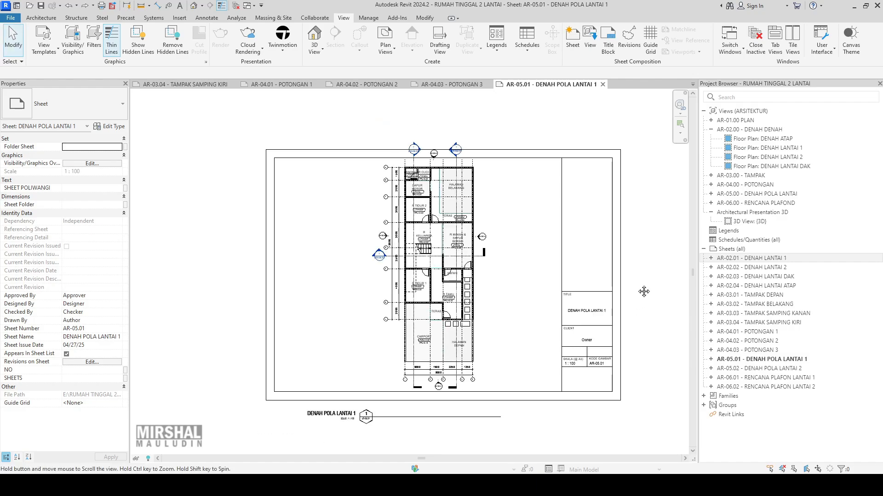
pyautogui.moveTo(644, 291); pyautogui.dragTo(597, 289, button='middle')
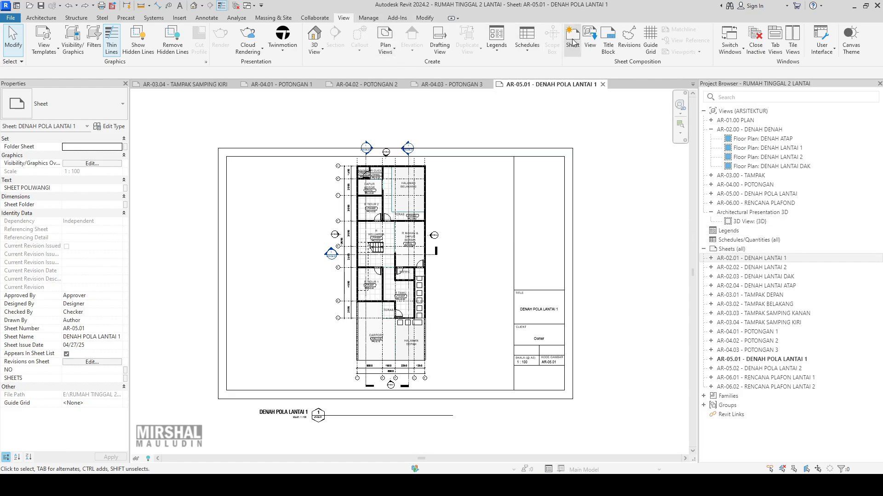
pyautogui.click(590, 41)
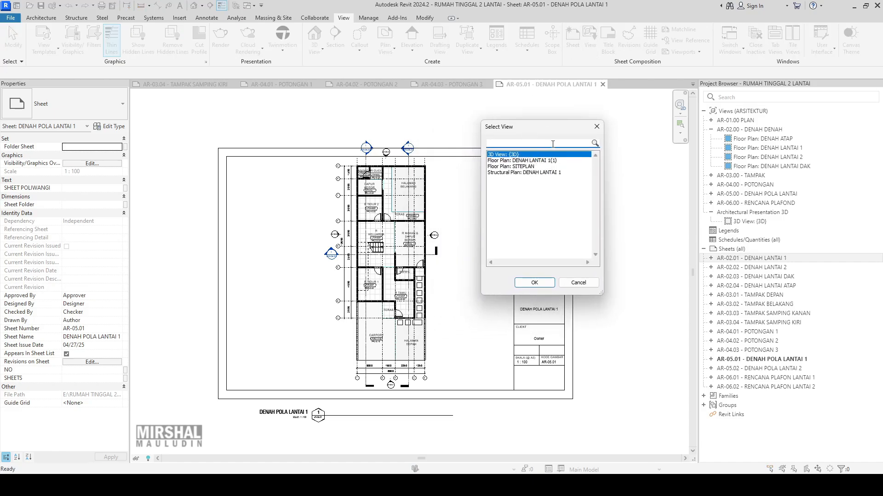
pyautogui.click(581, 282)
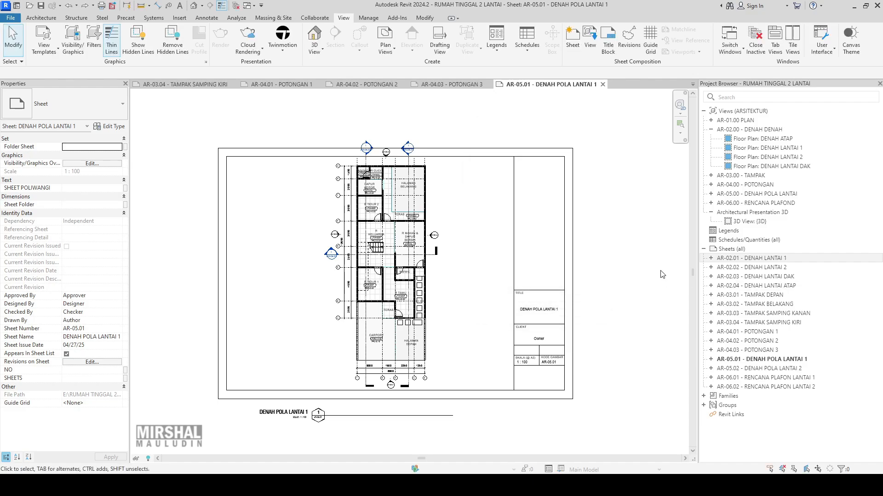